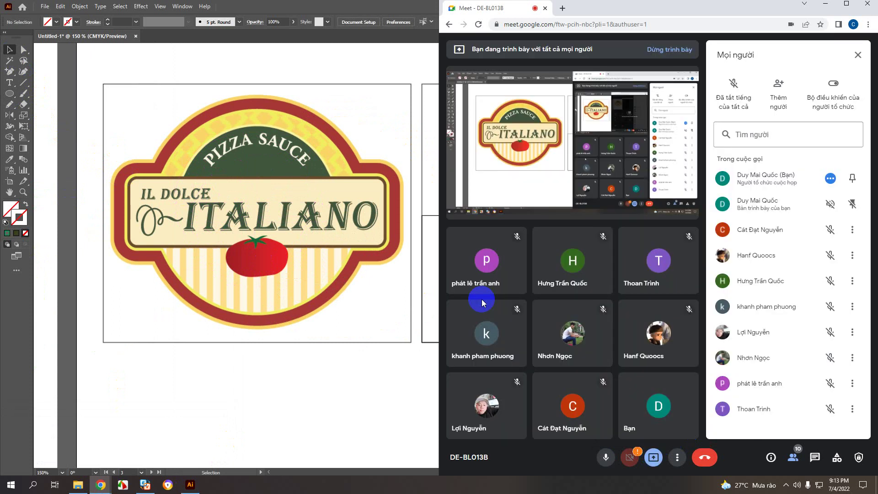
- Switch to Illustrator and draw a circle about 86 mm in diameter over the large badge's outer round edge
click(366, 117)
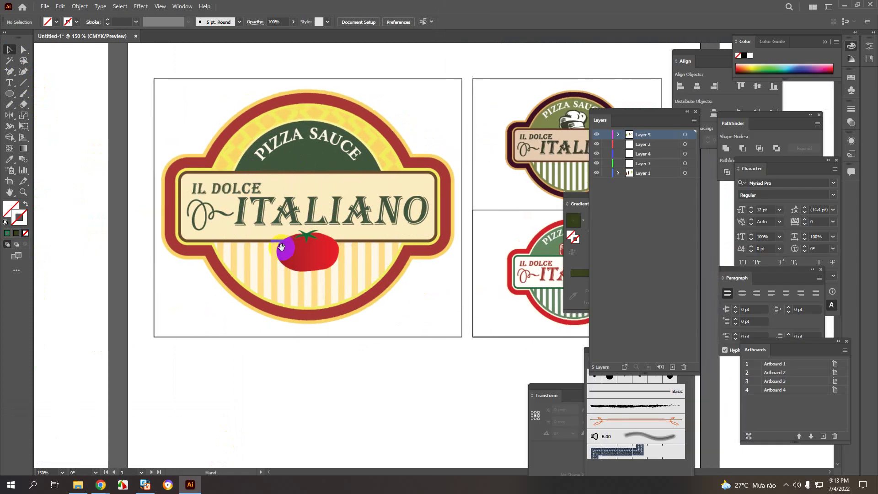
click(9, 94)
drag(215, 161, 367, 324)
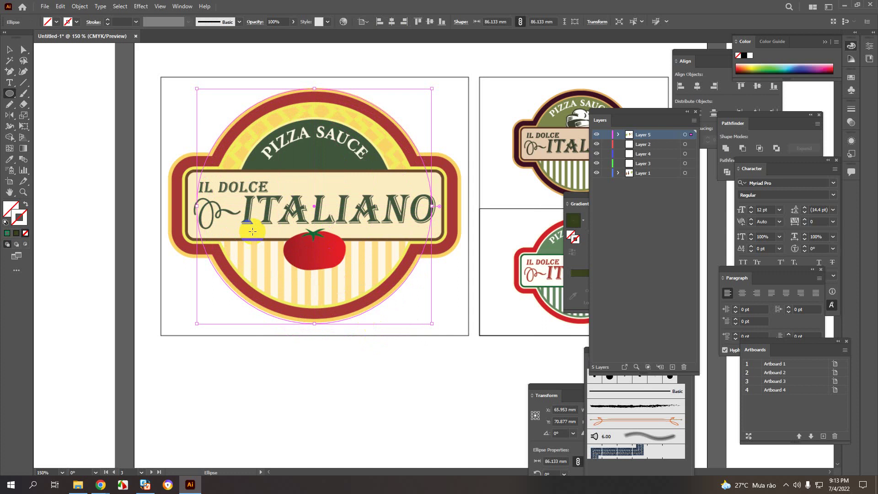
- Give the circle a red stroke with a weight of 0.5 pt
click(56, 21)
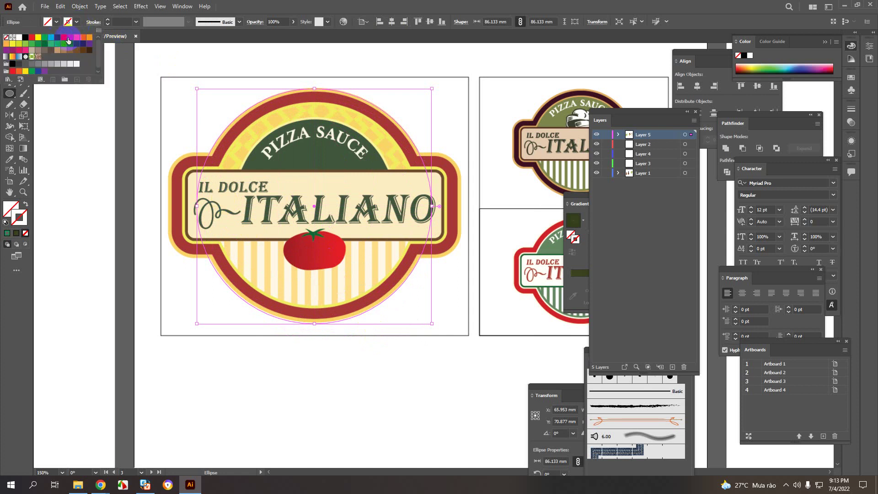
click(67, 43)
drag(124, 21, 82, 21)
text(0.5)
click(9, 49)
click(166, 128)
click(215, 144)
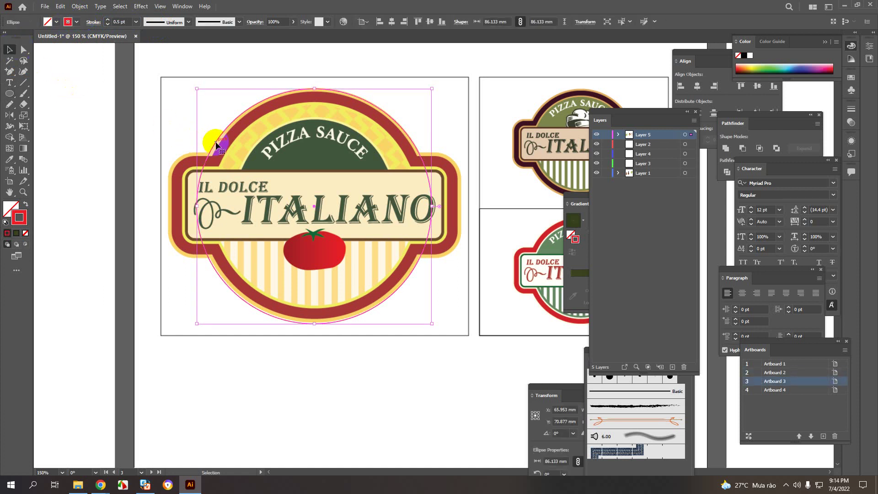
click(167, 112)
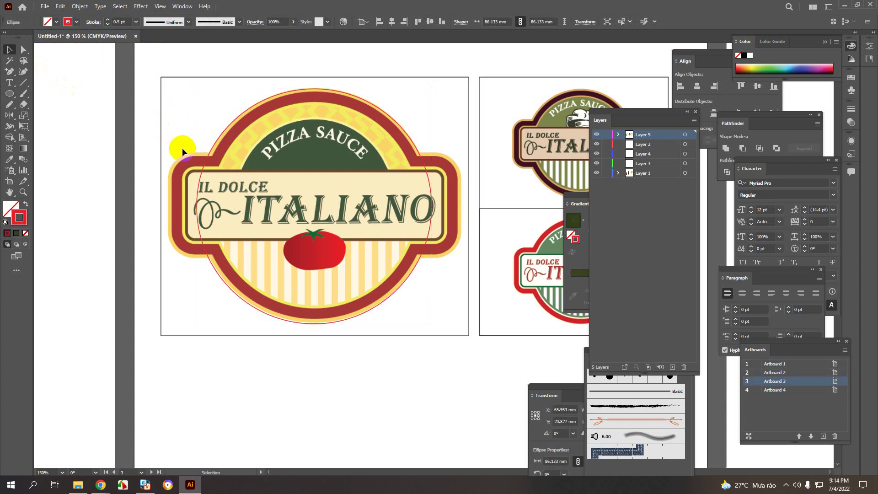
click(204, 175)
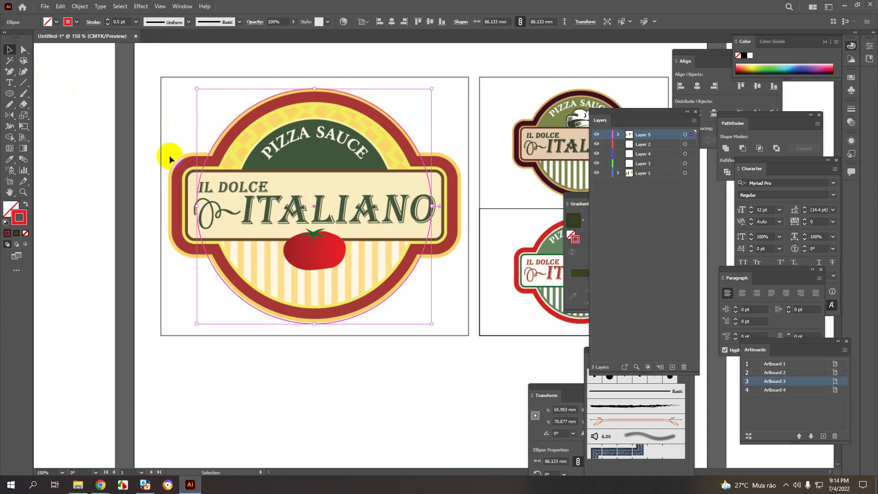
- Shrink the circle slightly to about 85.8 mm so it follows the badge's outer round edge
scroll(279, 183, up, 1)
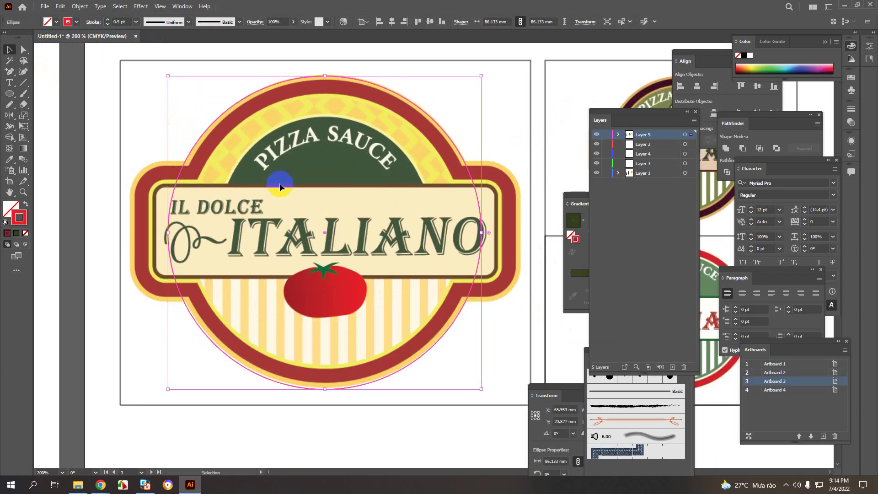
click(188, 383)
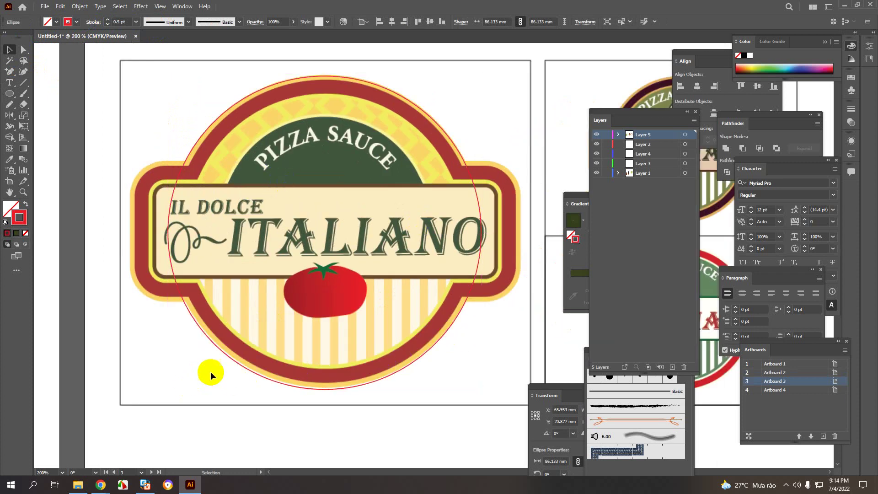
scroll(209, 371, up, 1)
scroll(201, 375, up, 2)
click(151, 384)
drag(123, 406, 123, 402)
scroll(135, 393, down, 1)
scroll(187, 284, down, 1)
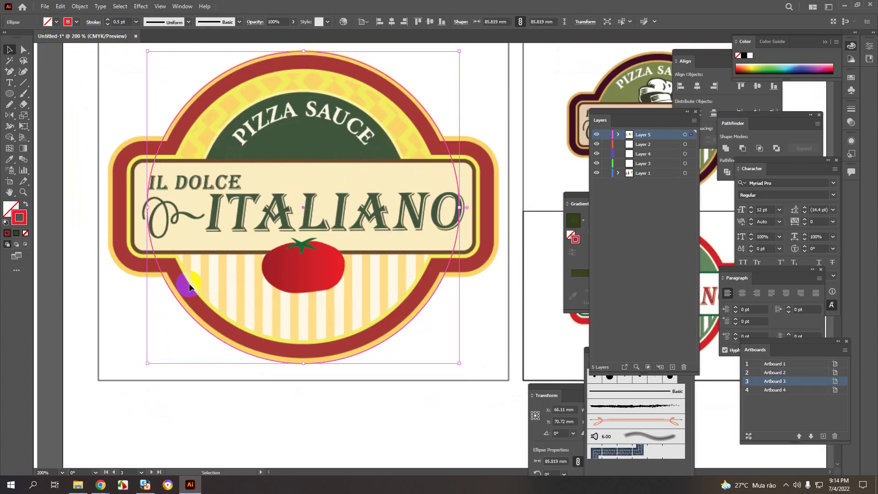
- Show the rulers and place a vertical and a horizontal guide through the circle's center
click(479, 160)
drag(429, 230, 445, 266)
click(451, 157)
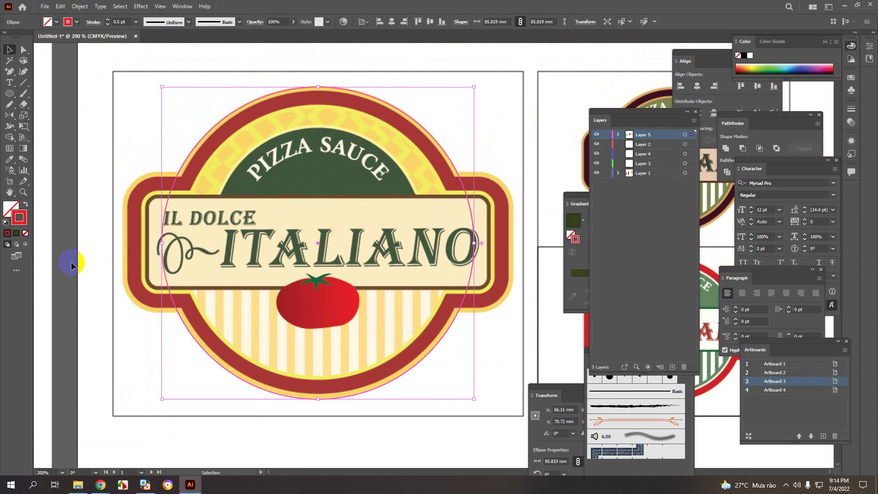
key(ctrl+r)
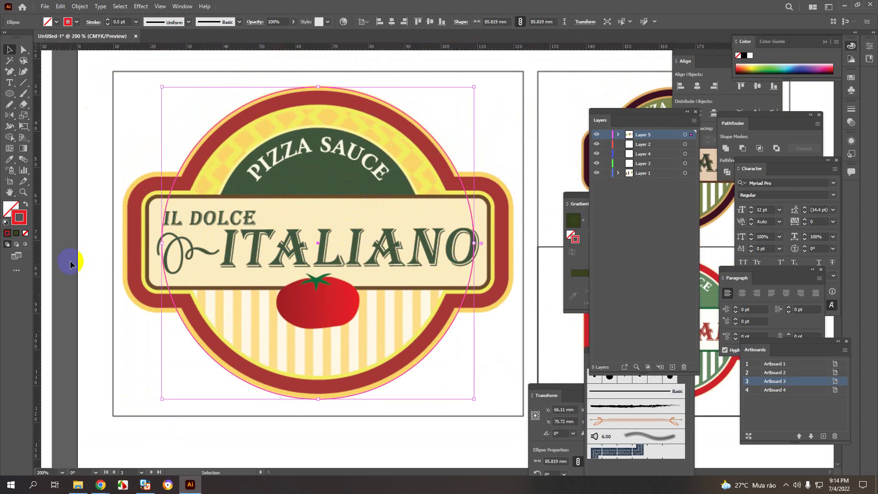
drag(38, 273, 317, 243)
drag(265, 151, 261, 177)
click(250, 126)
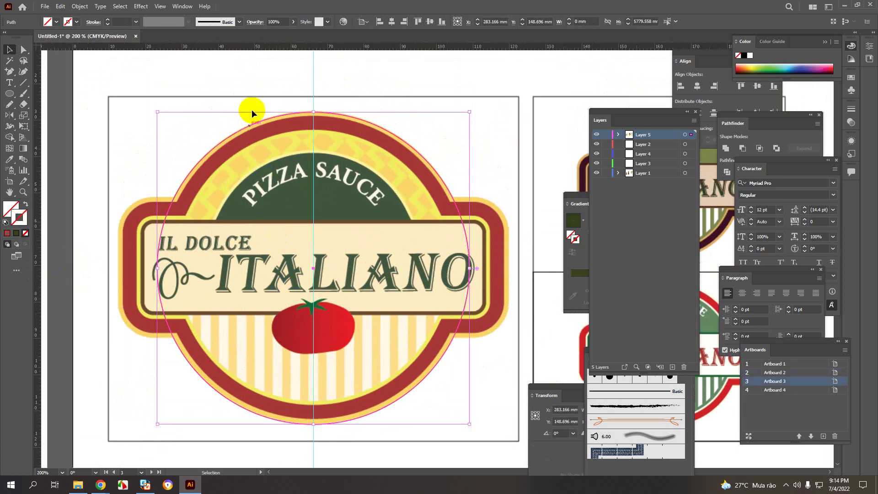
drag(268, 46, 313, 268)
click(170, 293)
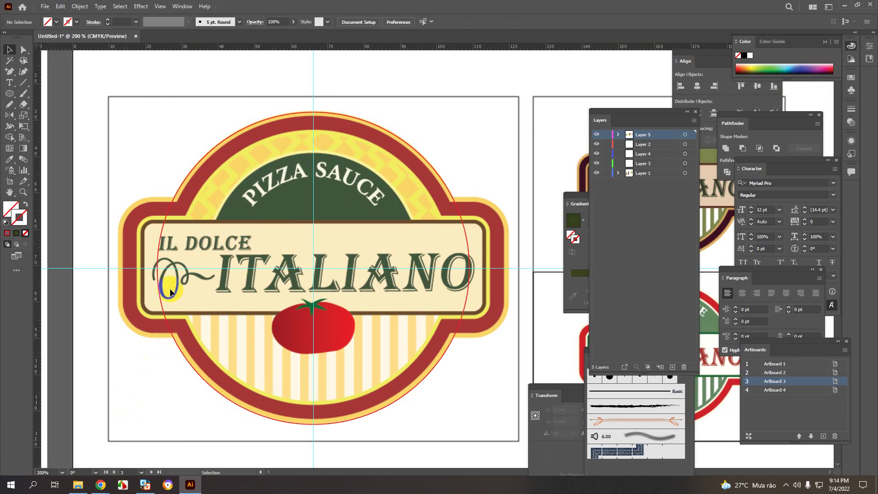
click(202, 160)
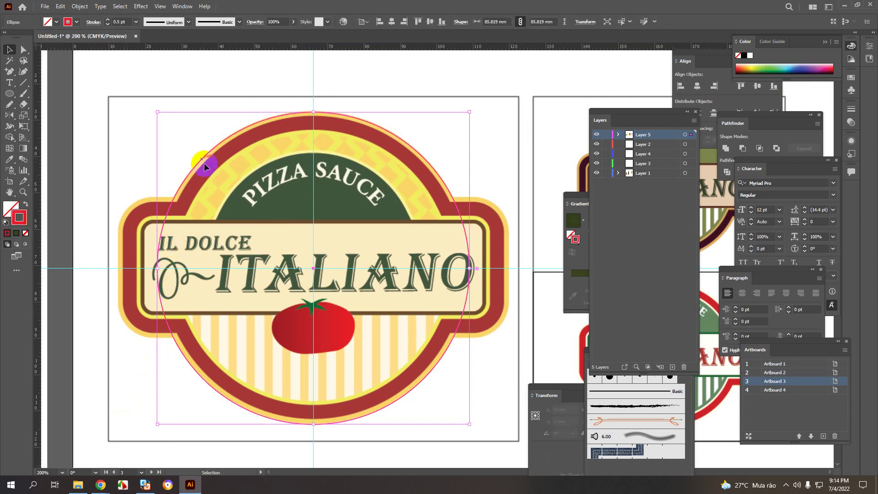
click(122, 148)
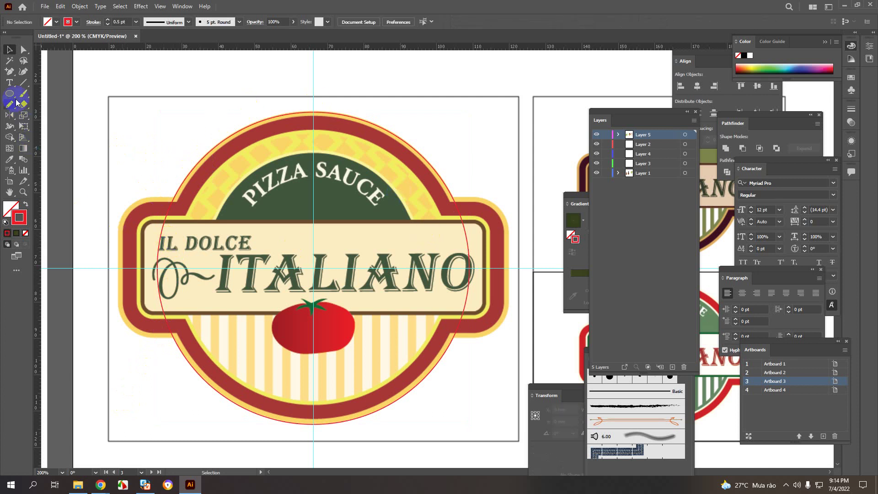
- Draw a rectangle about 107.4 by 39.5 mm from the guide intersection, covering the badge's banner outline
drag(12, 95, 48, 95)
drag(313, 268, 508, 198)
key(v)
scroll(350, 185, up, 1)
drag(257, 214, 423, 192)
scroll(373, 202, up, 1)
scroll(373, 202, down, 1)
scroll(393, 290, down, 2)
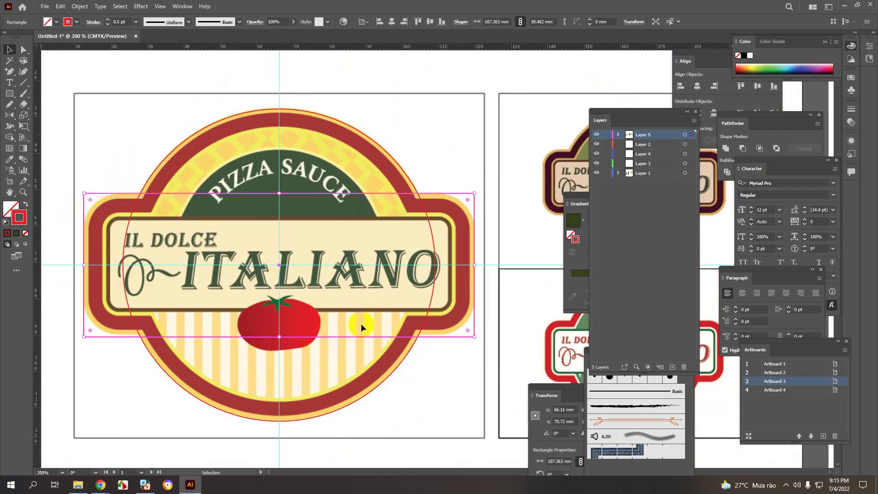
- Shrink the rectangle proportionally about its center to about 106.7 by 39.2 mm to match the banner's lower edge
click(138, 110)
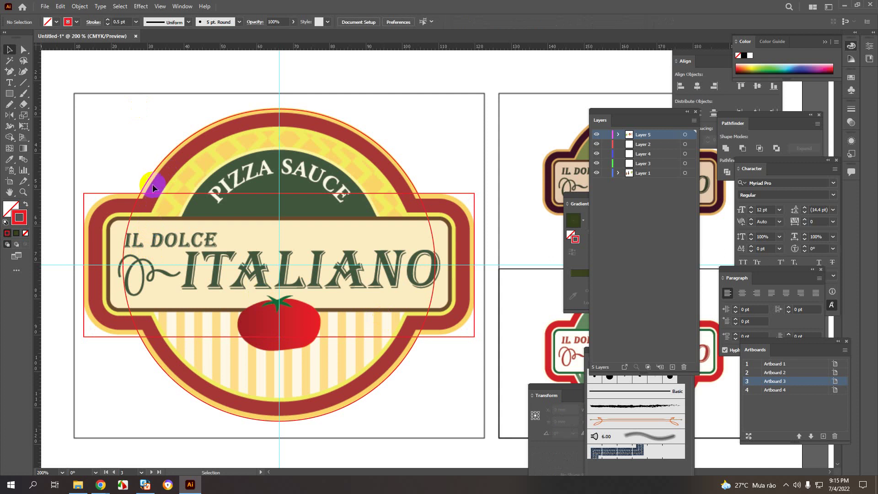
scroll(155, 185, up, 1)
scroll(157, 206, down, 1)
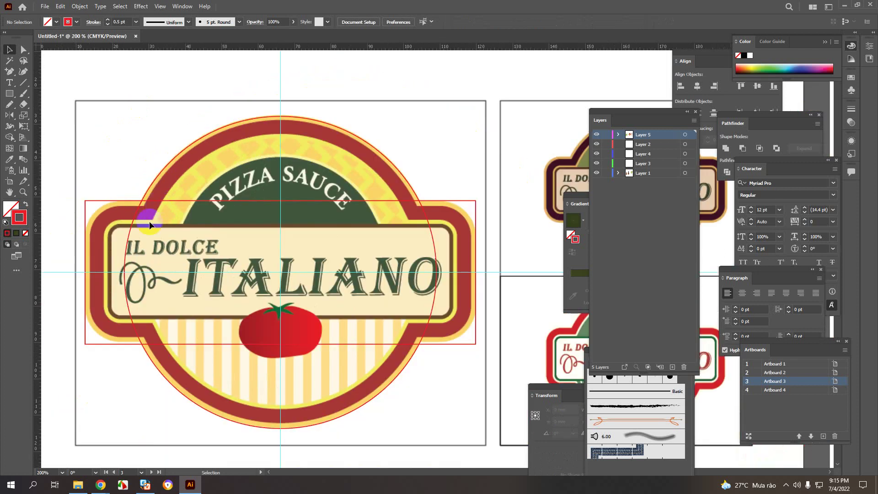
click(142, 305)
scroll(283, 320, up, 1)
scroll(284, 320, up, 1)
drag(283, 320, 408, 301)
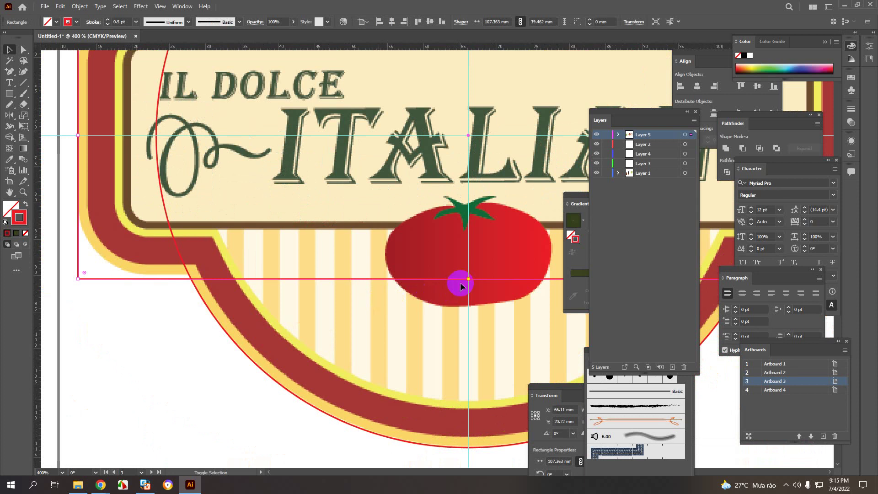
drag(469, 278, 467, 277)
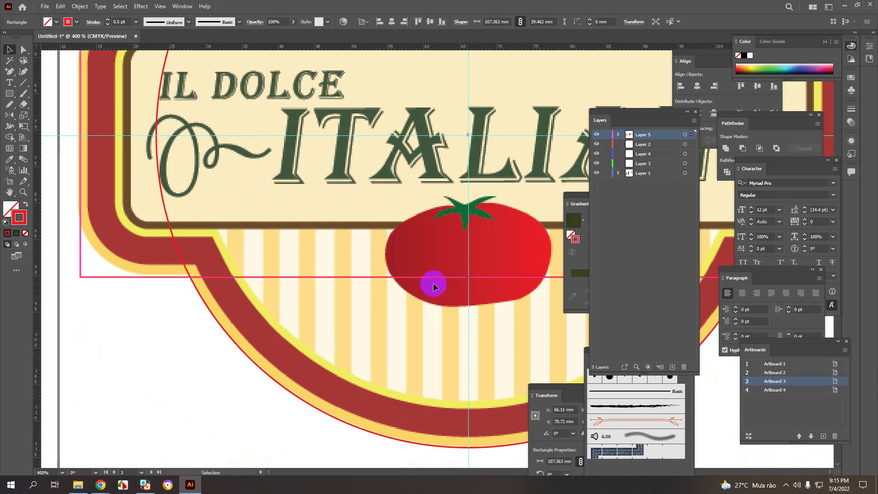
scroll(433, 283, down, 2)
drag(376, 286, 300, 302)
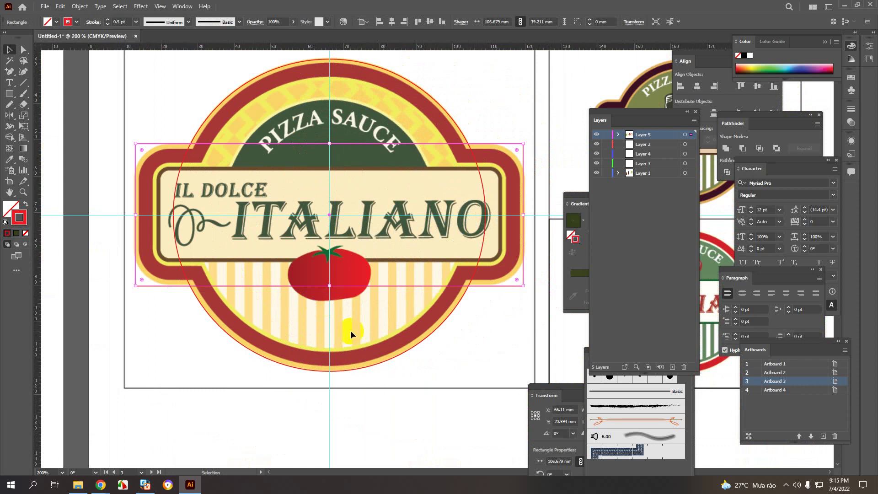
- Widen the rectangle symmetrically to about 107.3 mm so it meets the banner's outer sides
scroll(105, 224, up, 2)
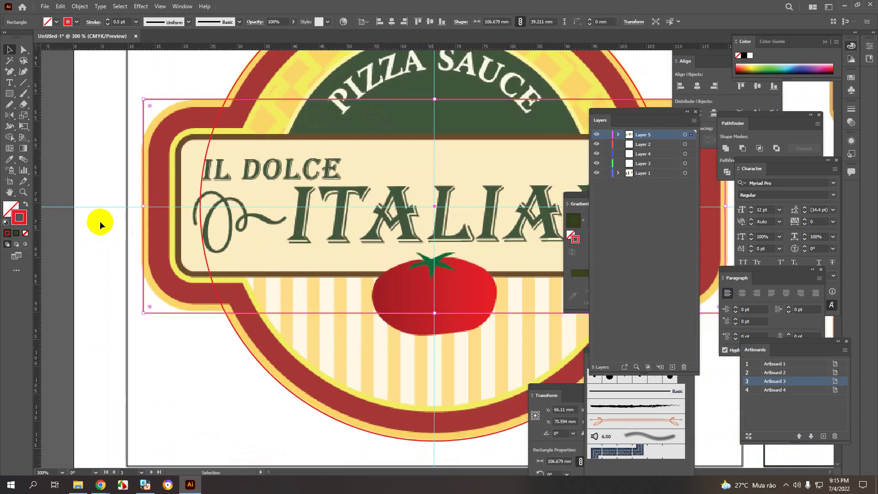
drag(160, 204, 154, 203)
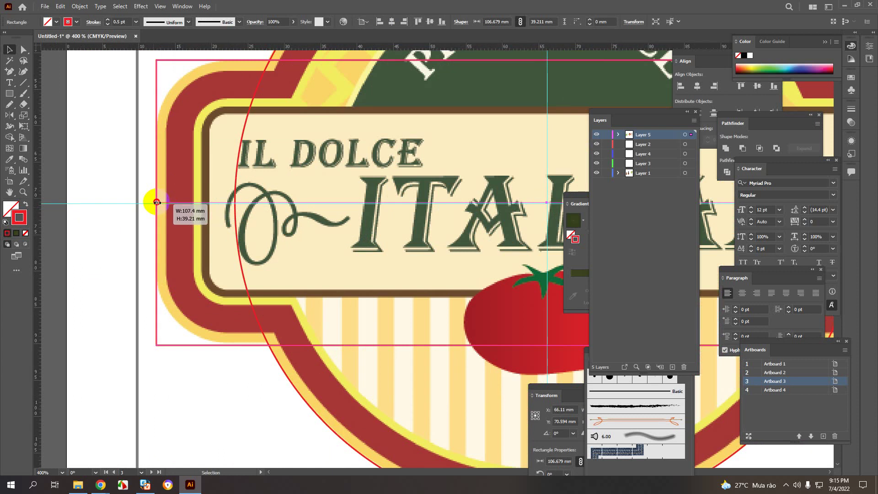
scroll(154, 203, down, 2)
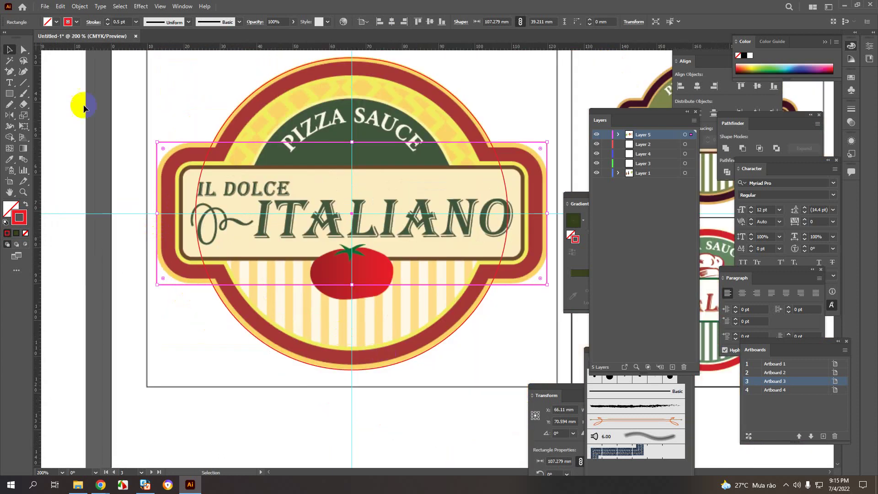
- Round all the rectangle's corners to a radius of about 9.5 mm to follow the banner's curved corners
click(173, 145)
click(172, 142)
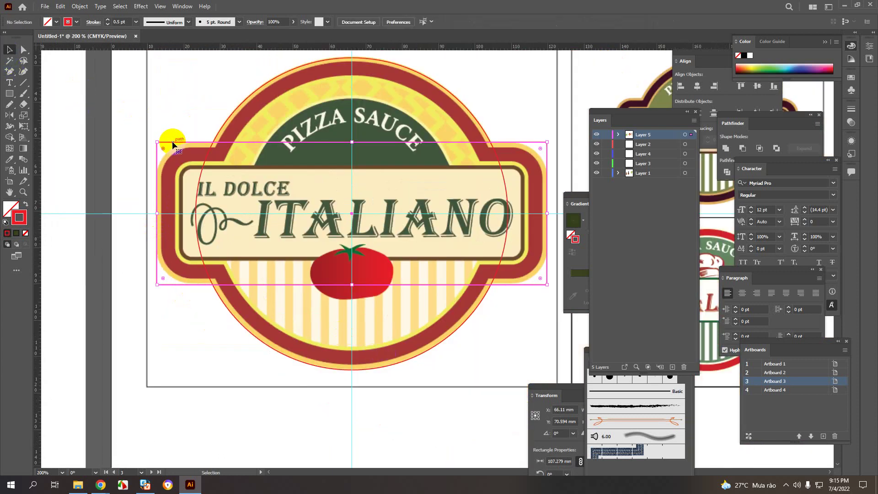
click(23, 51)
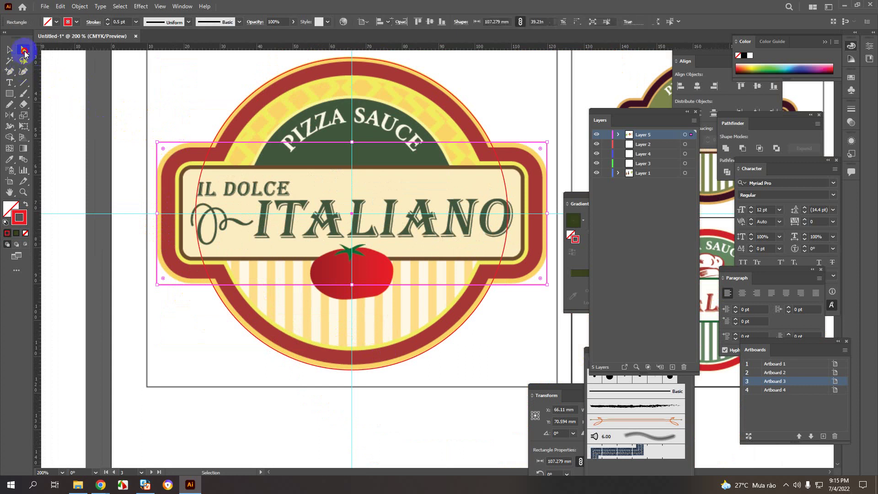
drag(163, 148, 184, 186)
click(10, 50)
click(169, 193)
click(120, 111)
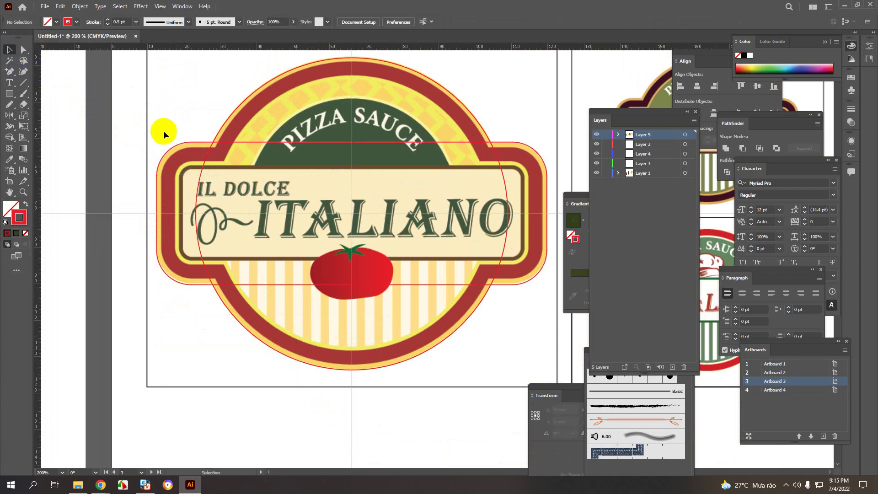
- Select the rounded rectangle and the circle and merge them into one outline with Pathfinder Unite
click(184, 143)
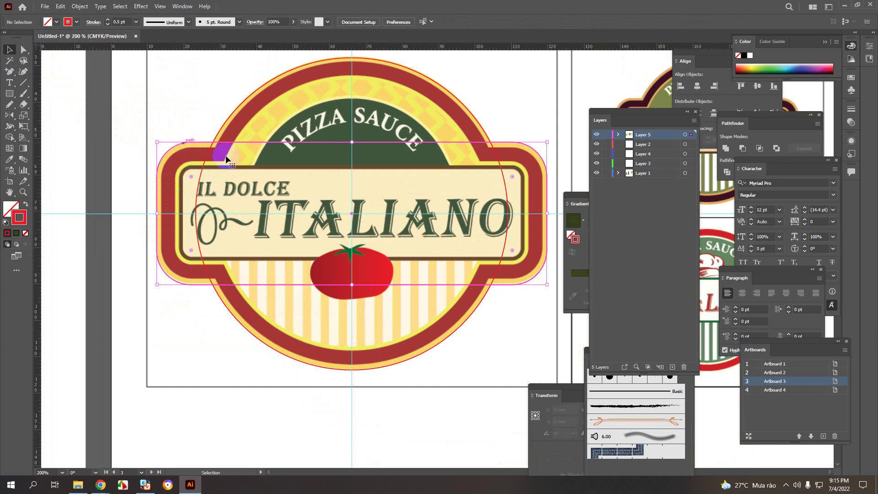
click(243, 142)
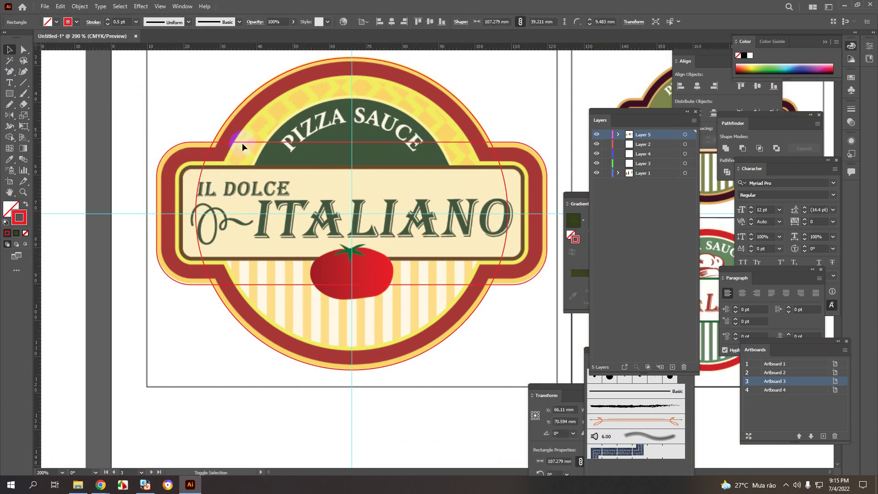
click(195, 140)
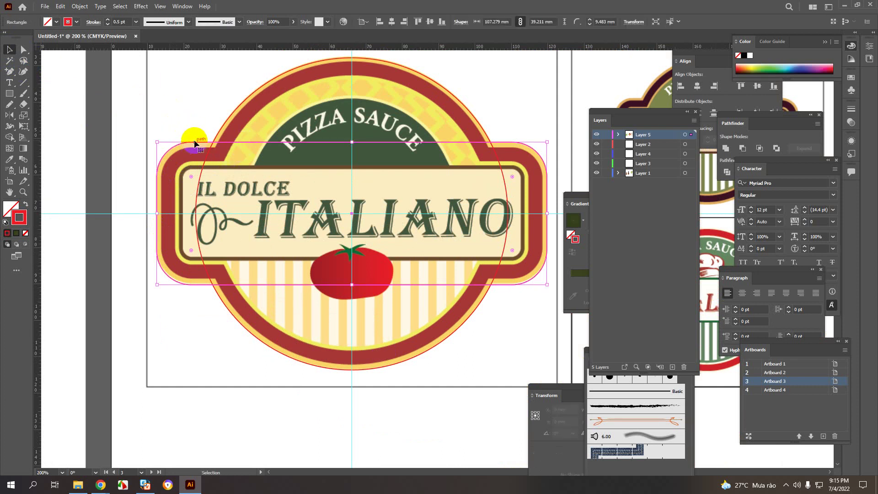
shift+click(219, 133)
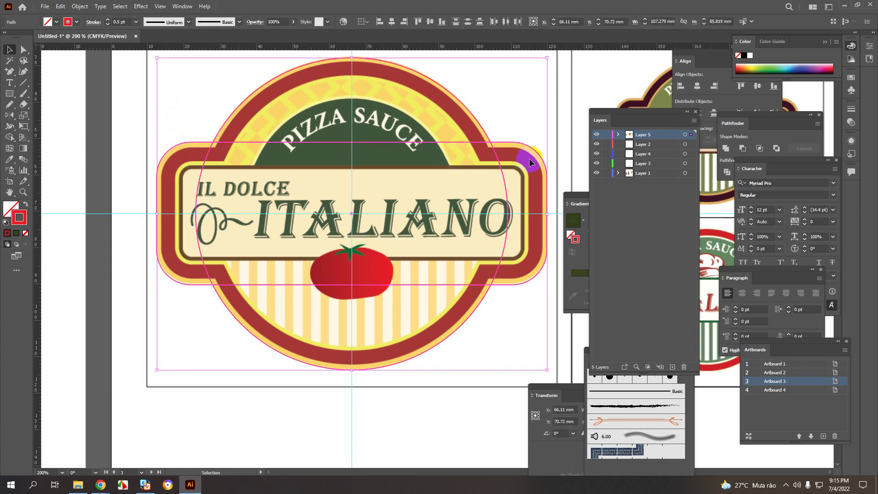
drag(735, 120, 612, 83)
click(602, 112)
- Change the merged badge outline's stroke color to dark blue and keep the outline selected
click(495, 143)
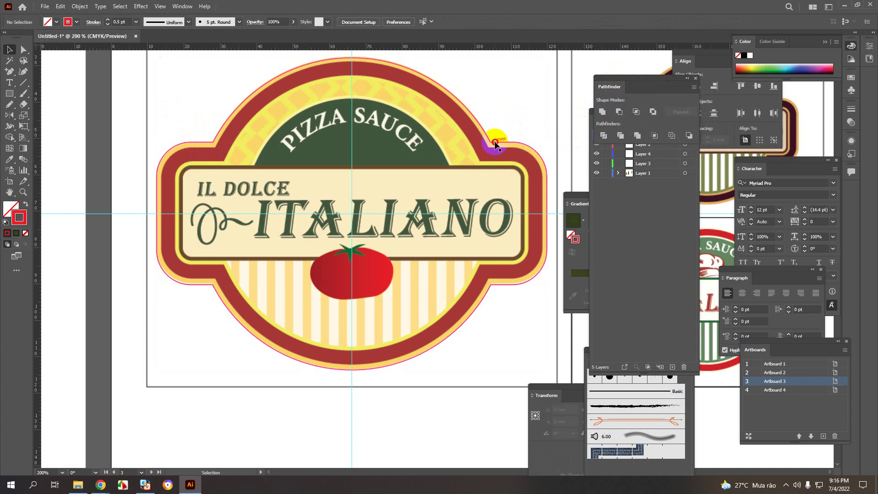
click(67, 22)
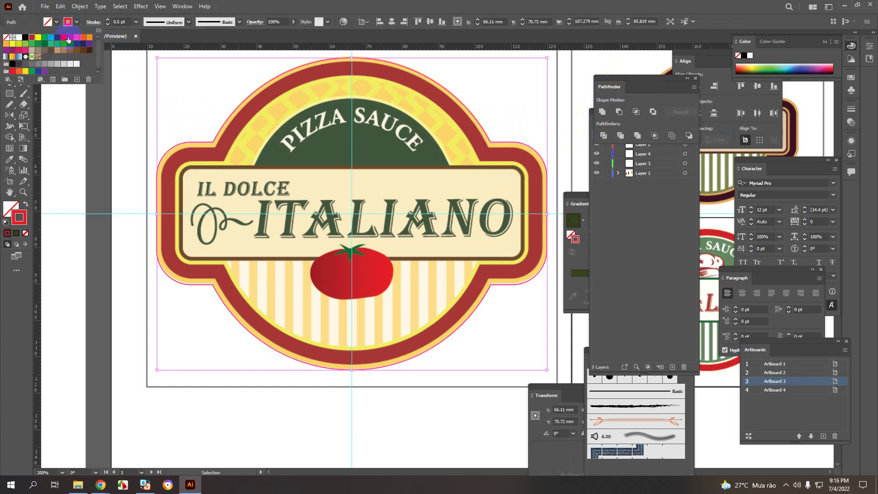
click(56, 38)
click(256, 6)
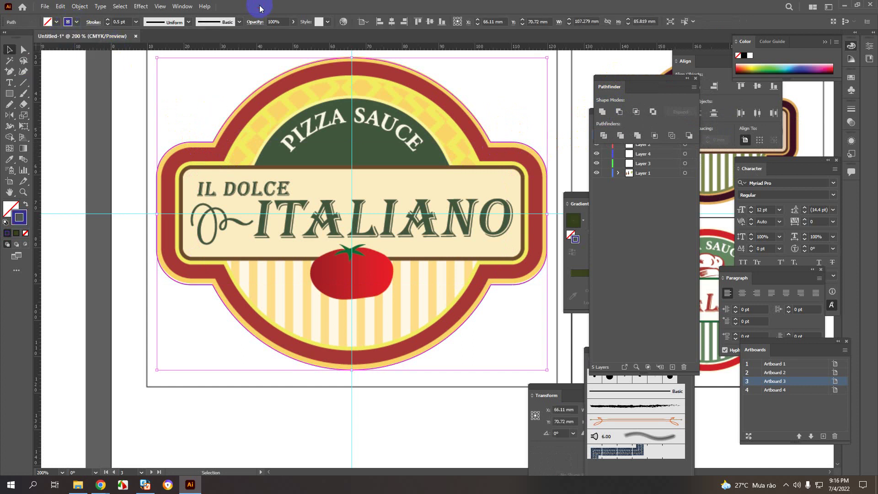
click(185, 140)
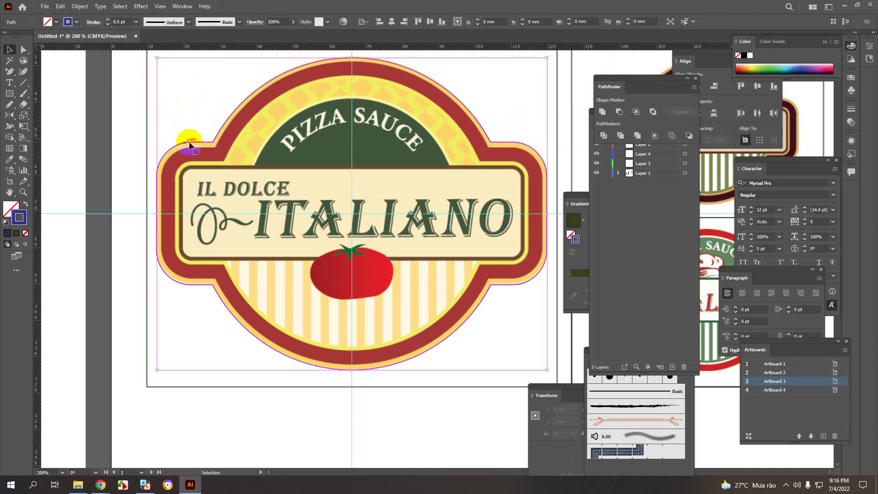
- Select the merged badge outline and create an inner copy of it with Offset Path at -1.5 mm
click(548, 231)
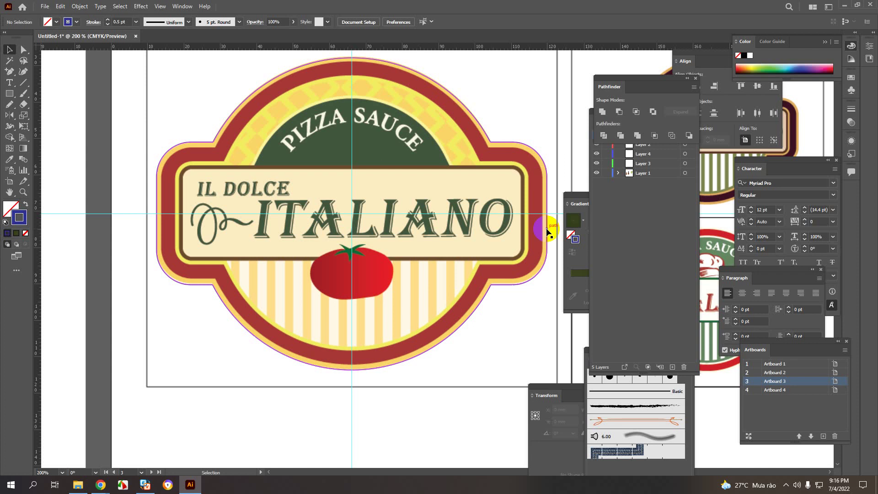
click(233, 111)
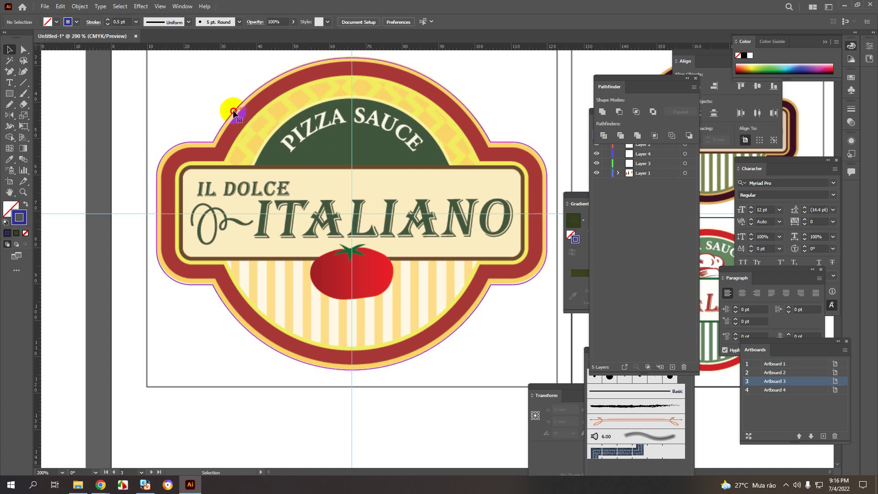
drag(290, 158, 282, 173)
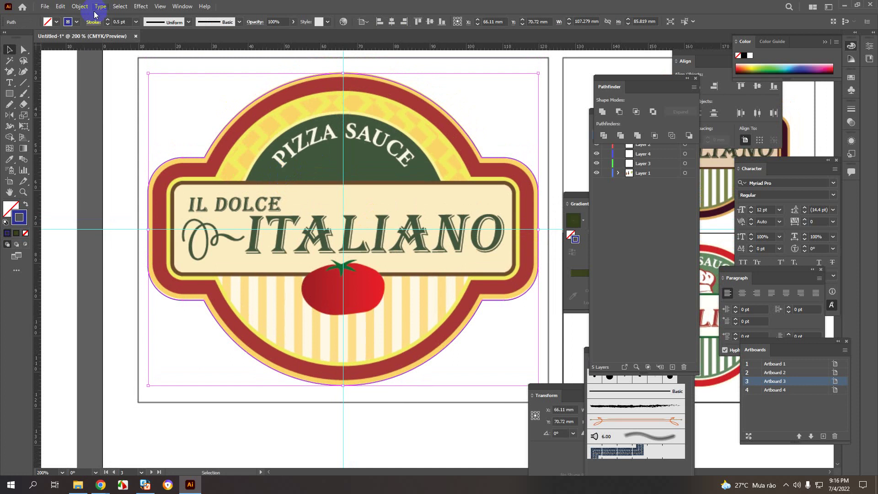
click(79, 6)
mouse_move(96, 224)
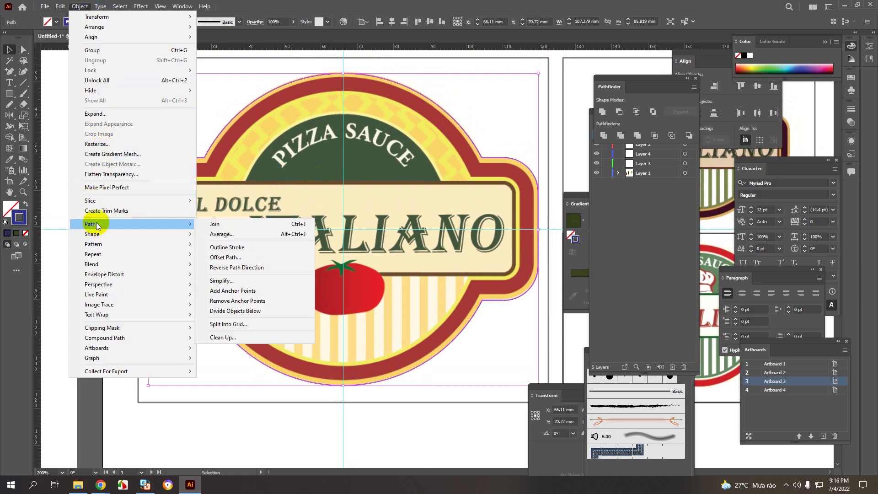
click(226, 260)
drag(300, 226, 287, 245)
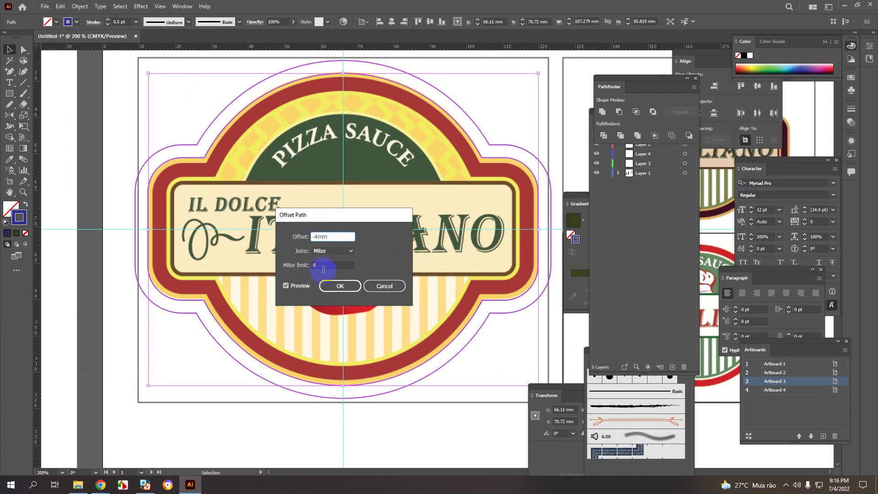
key(Tab)
double_click(315, 236)
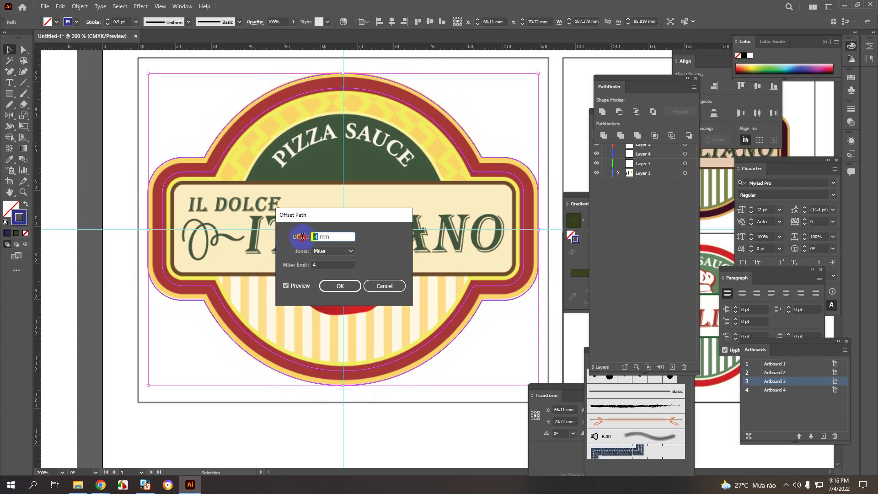
text(-2)
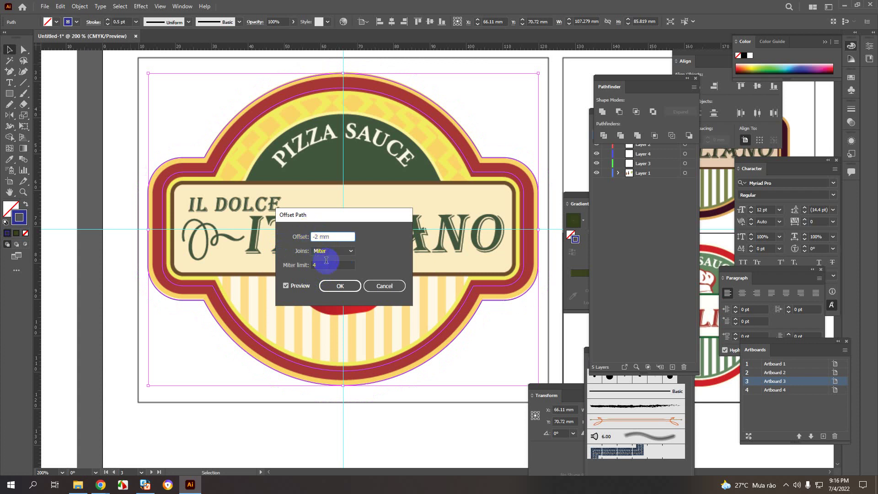
key(Tab)
double_click(307, 236)
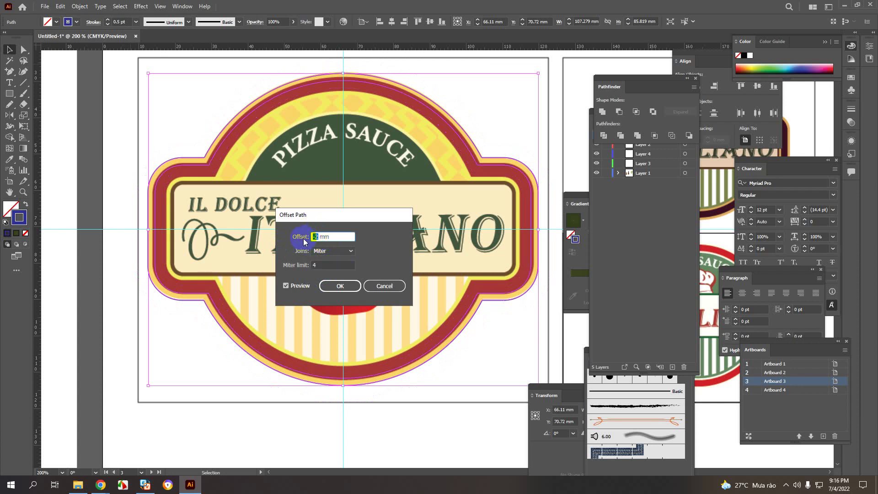
text(-1.5)
click(324, 264)
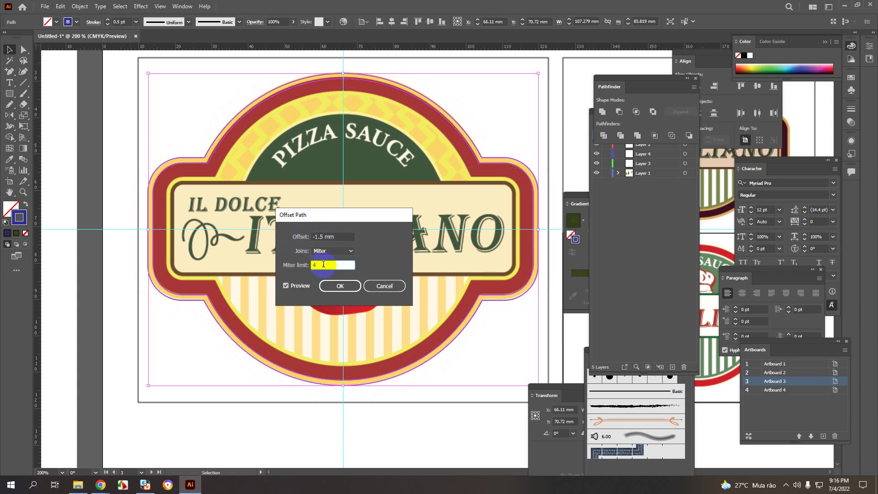
click(335, 287)
click(196, 159)
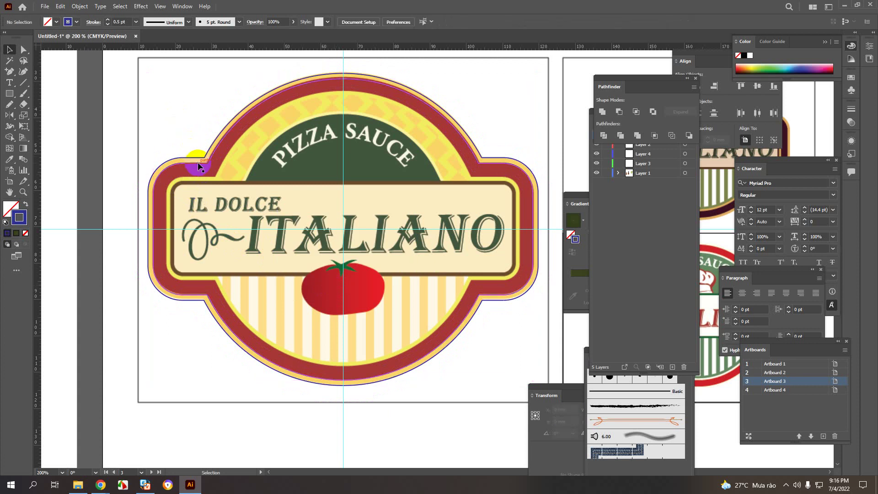
- Create a further inner outline from the inset badge path with Offset Path at -3.5 mm
click(201, 163)
click(79, 6)
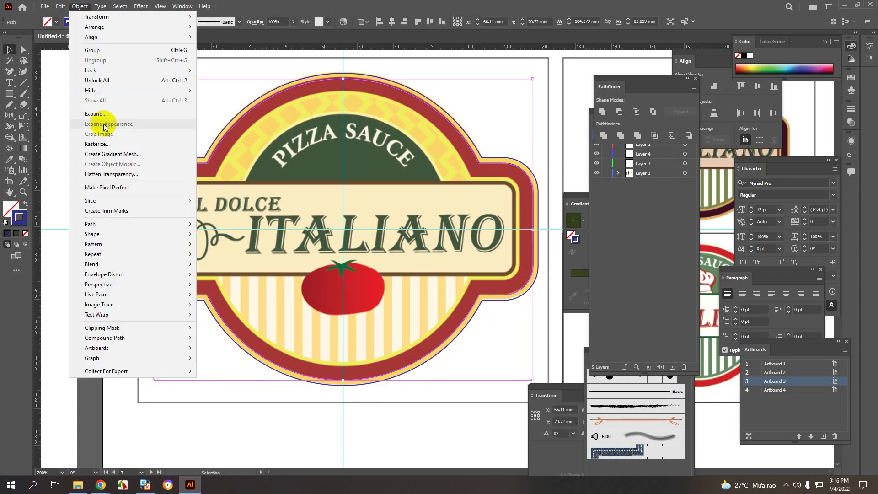
mouse_move(115, 224)
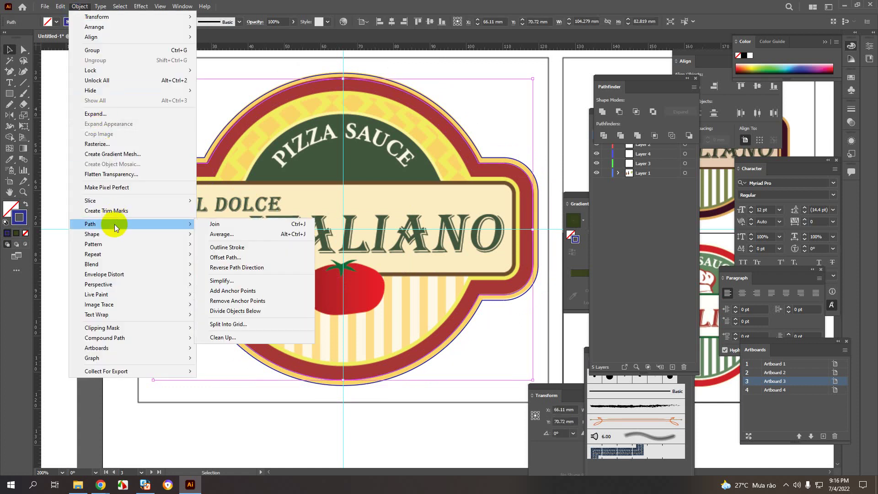
click(225, 257)
text(-3)
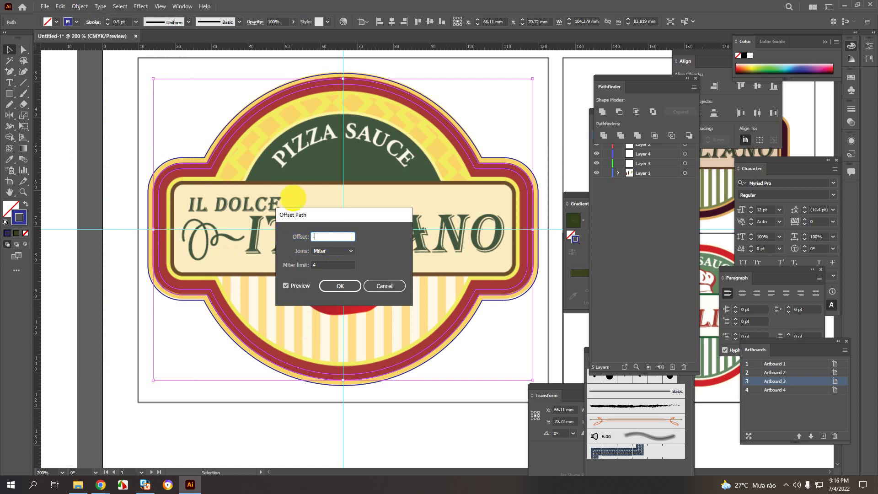
click(320, 264)
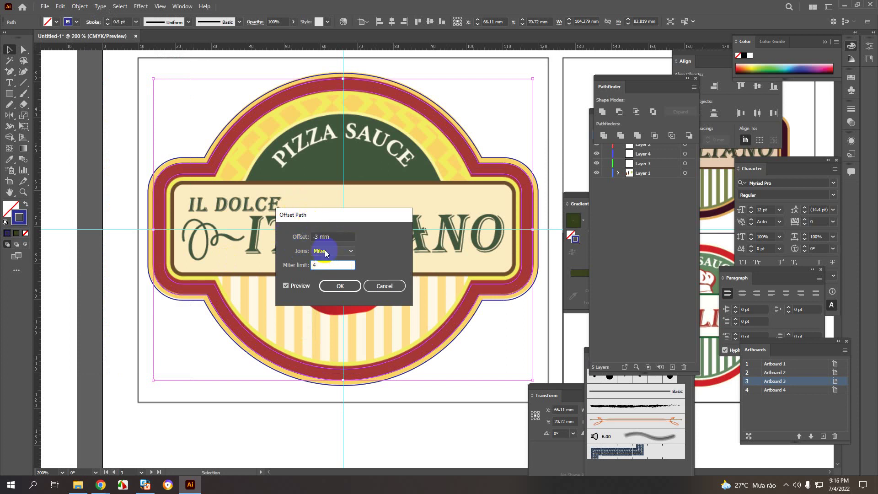
drag(335, 236, 297, 235)
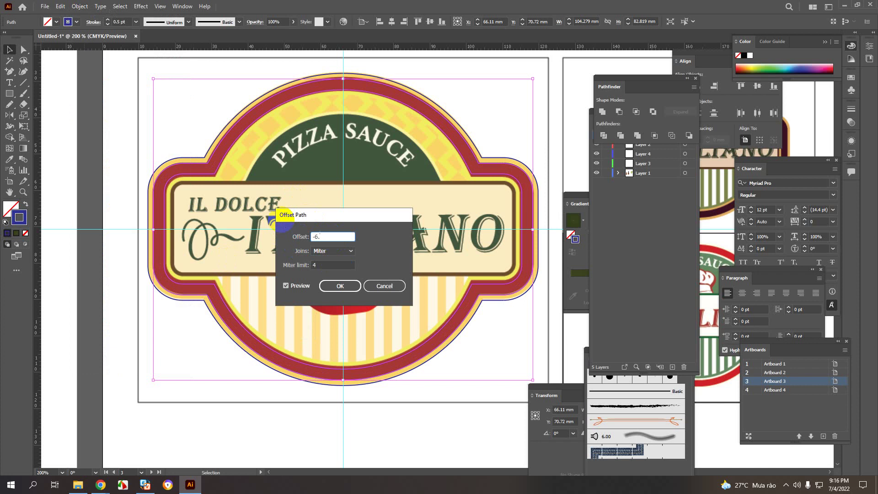
text(-3.5)
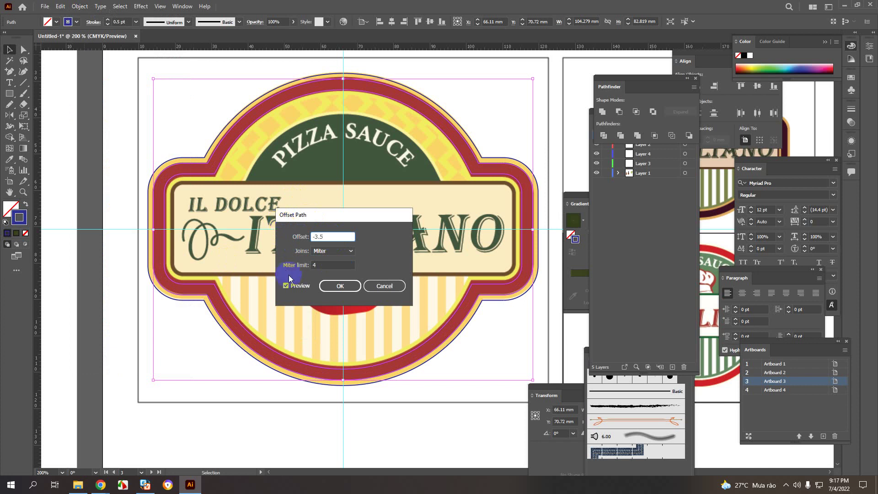
click(286, 286)
click(287, 285)
click(340, 285)
click(455, 371)
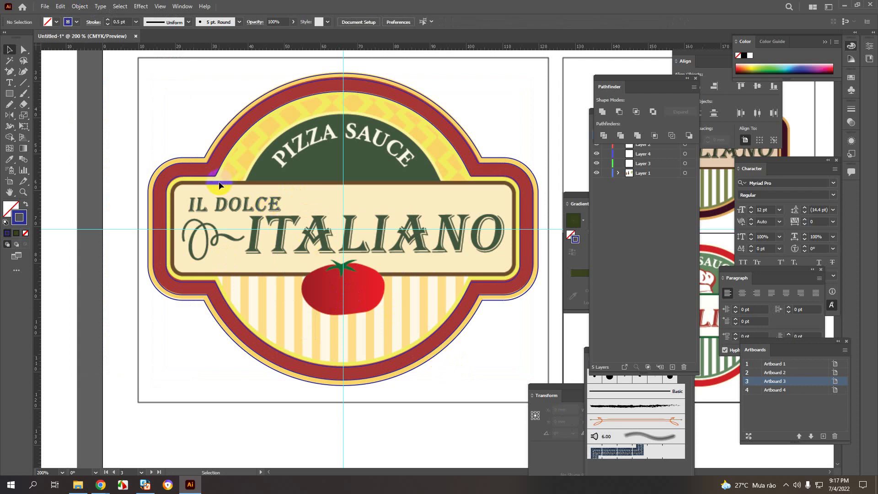
- Draw a rectangle about 94.6 × 26.3 mm from the guides' intersection outward over the banner's brown frame
click(10, 93)
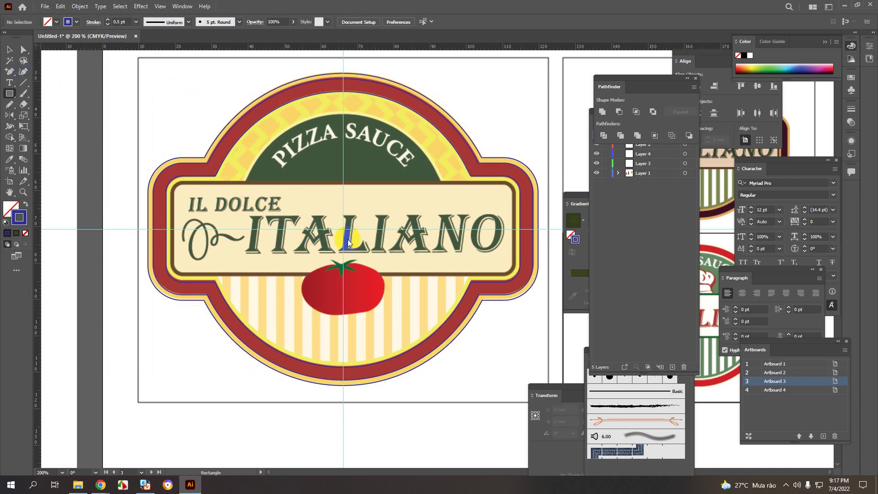
mouse_move(343, 229)
mouse_down()
mouse_move(359, 248)
mouse_move(503, 261)
mouse_move(515, 277)
mouse_up()
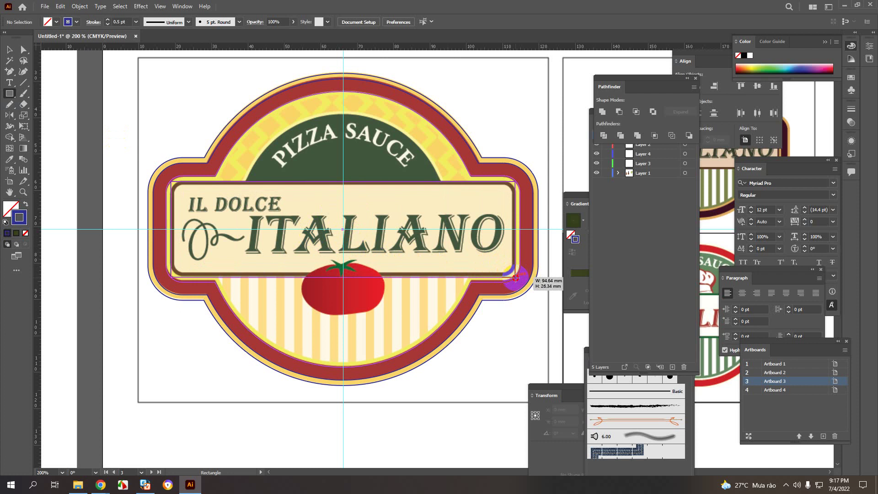
drag(515, 277, 515, 277)
- Round all corners of the banner rectangle to a radius of about 3 mm to follow the brown frame
click(24, 50)
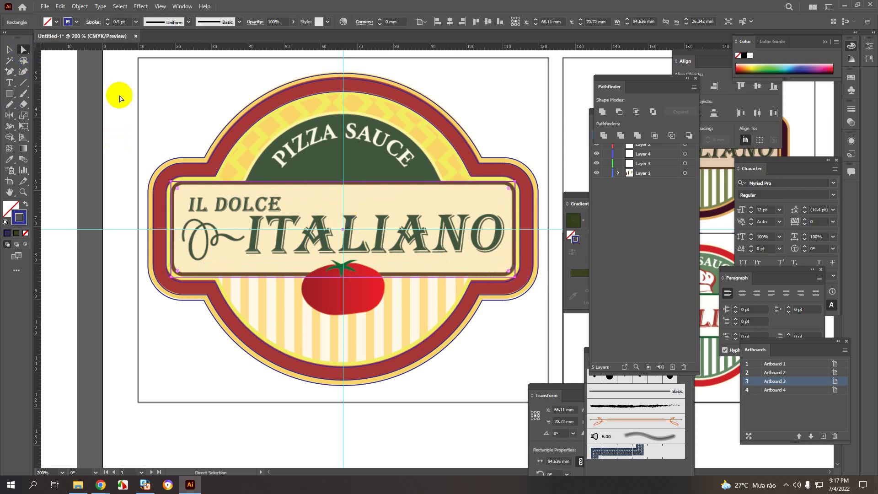
scroll(197, 176, up, 2)
drag(154, 197, 166, 210)
scroll(165, 210, down, 2)
key(v)
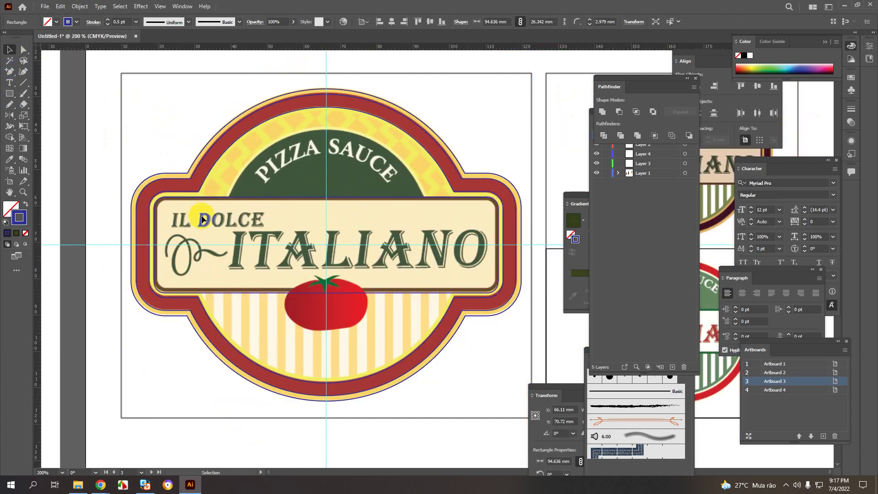
- Create an inset copy of the rounded banner rectangle, about 92.6 × 24.3 mm, with Offset Path
click(214, 198)
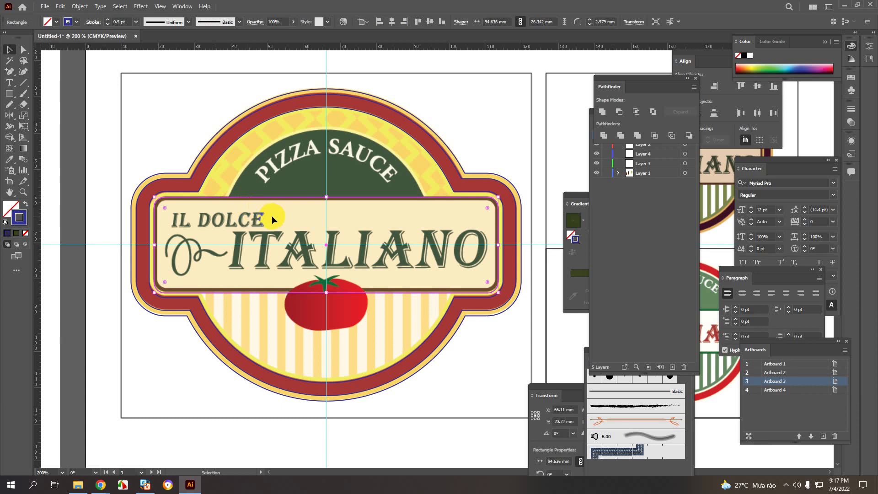
click(78, 7)
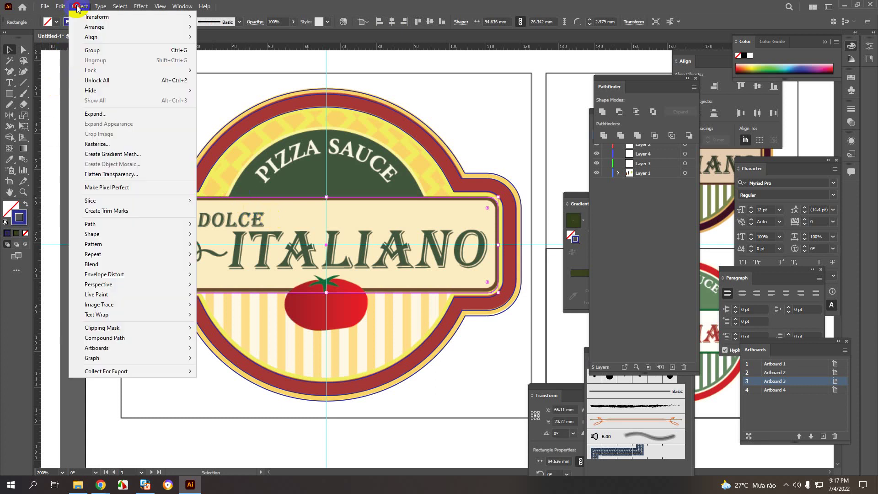
mouse_move(106, 229)
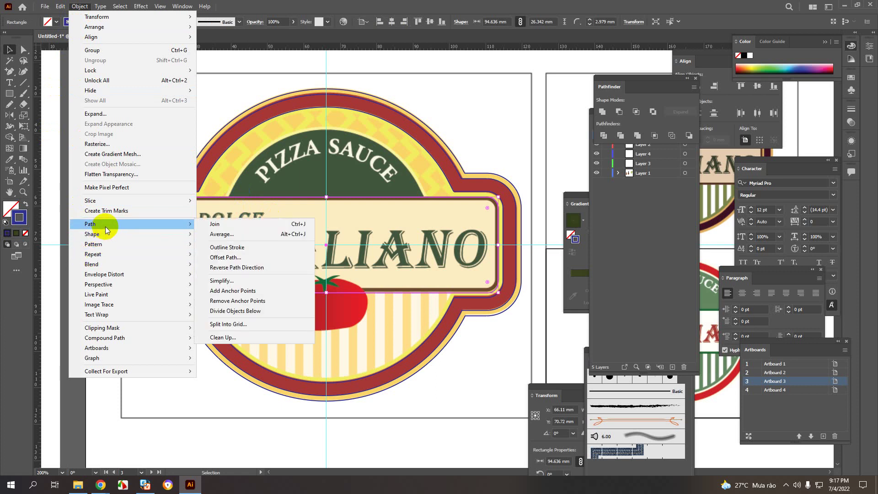
click(225, 257)
click(342, 237)
drag(341, 237, 279, 238)
text(-0.5)
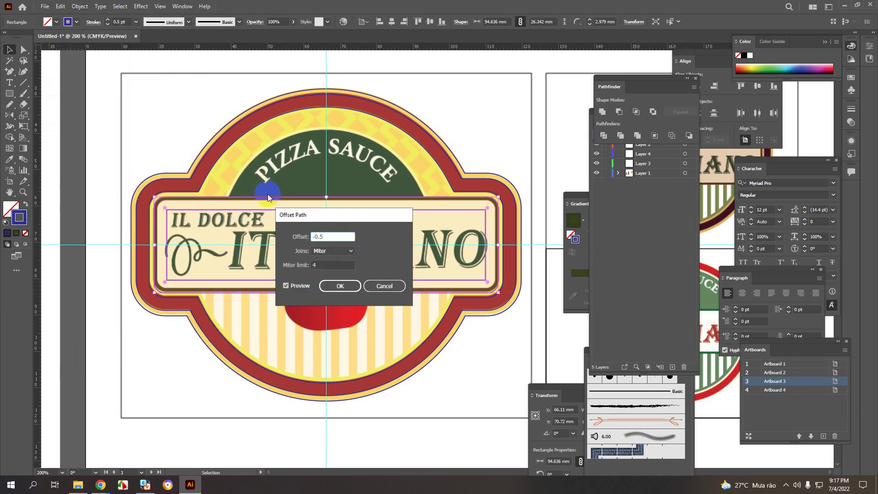
click(320, 265)
click(327, 236)
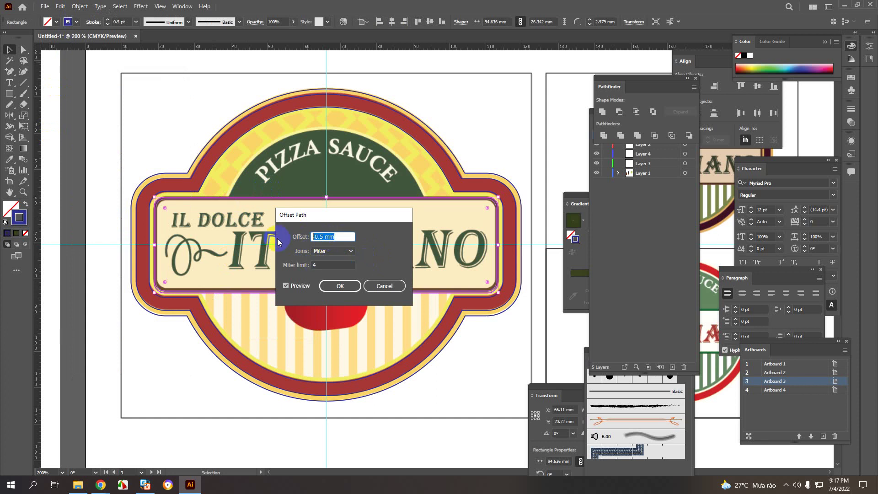
key(Tab)
click(342, 285)
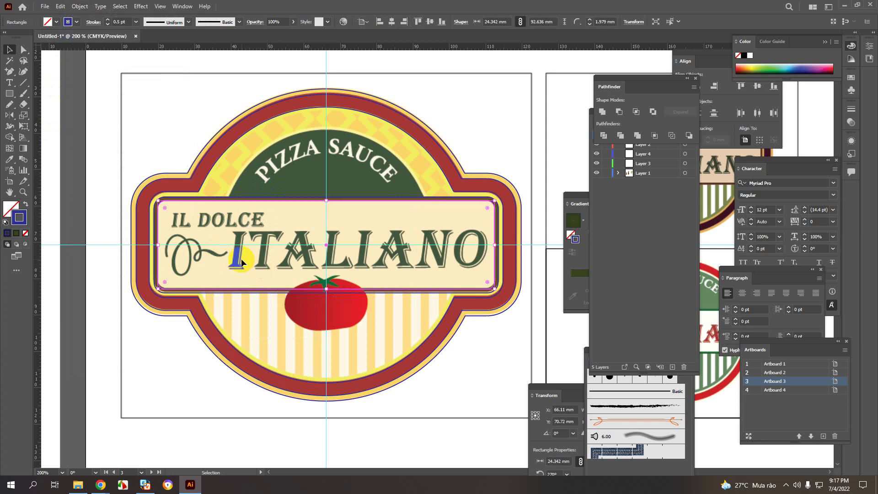
click(168, 106)
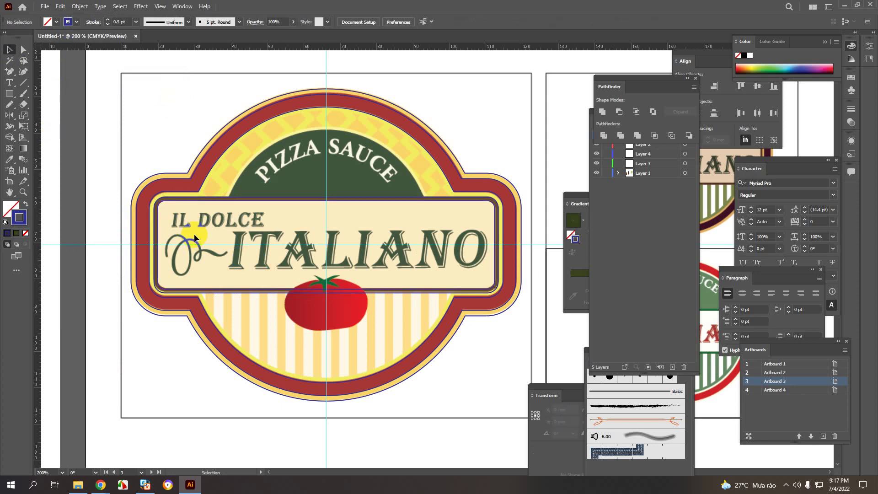
- Try to move all the traced badge outlines onto the blank fourth artboard, and undo the move
drag(248, 191, 234, 190)
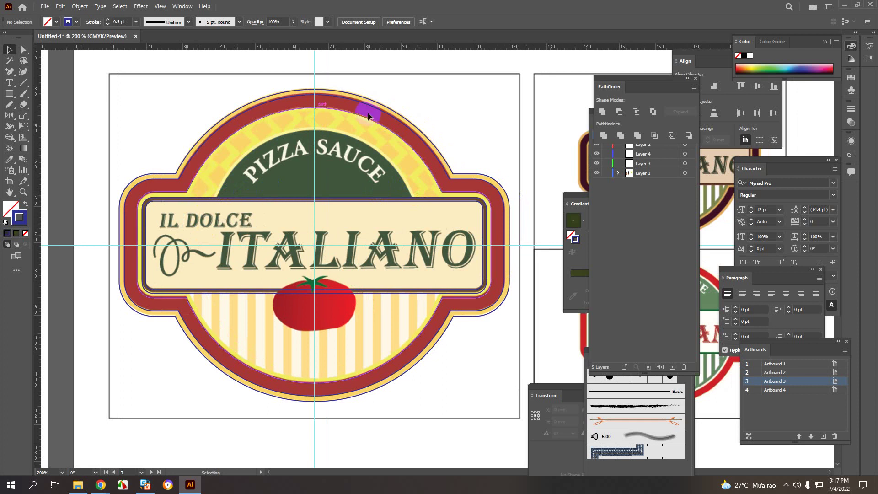
scroll(190, 205, down, 2)
drag(212, 233, 237, 206)
scroll(196, 204, down, 1)
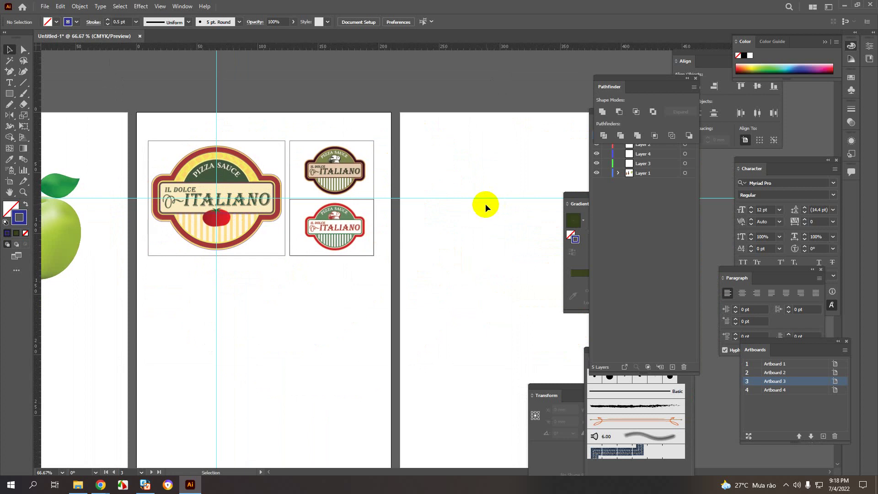
drag(142, 128, 286, 263)
drag(253, 327, 171, 308)
shift+click(478, 198)
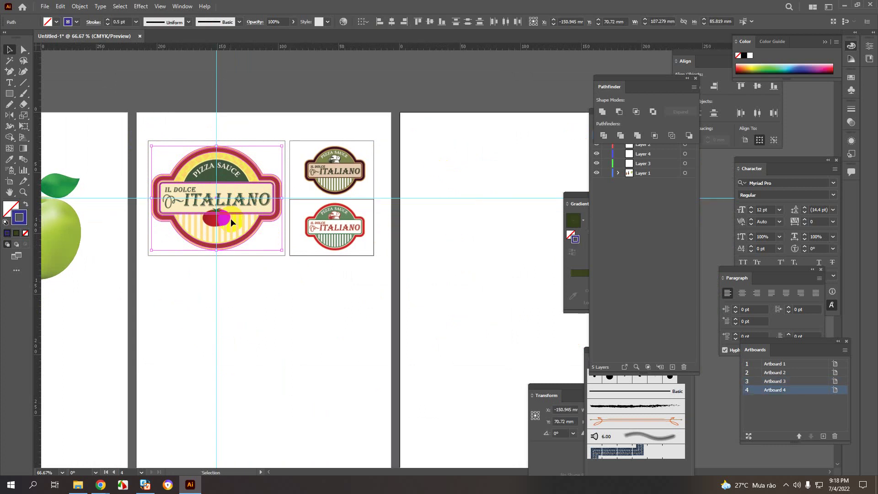
drag(259, 181, 528, 207)
key(ctrl+z)
click(378, 316)
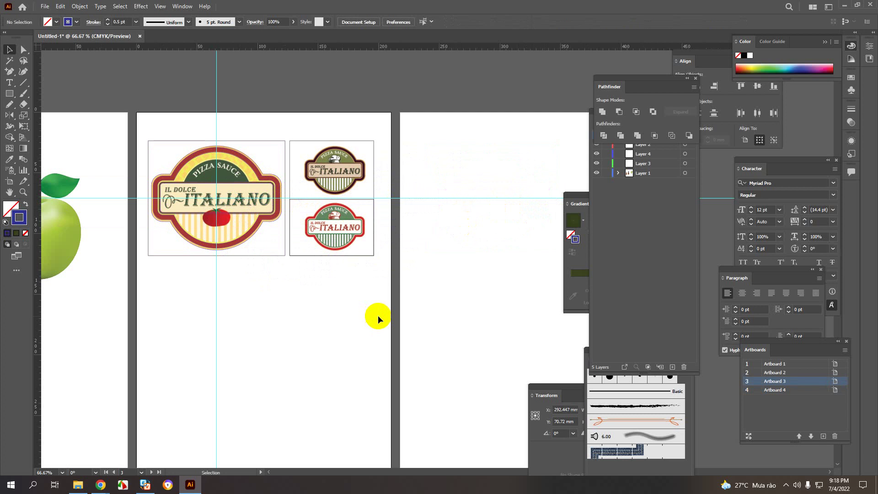
- Set the keyboard increment to 100 mm in the general preferences
key(ctrl+k)
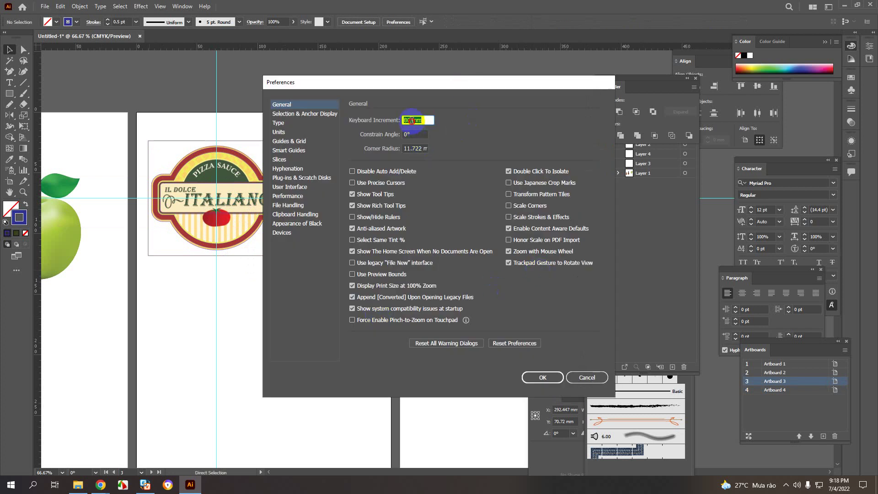
text(100)
key(Return)
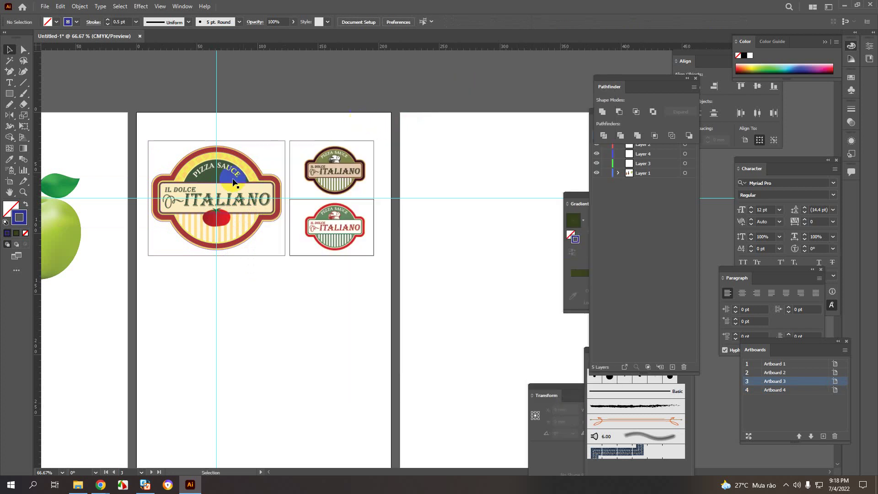
scroll(239, 242, down, 1)
scroll(228, 231, up, 1)
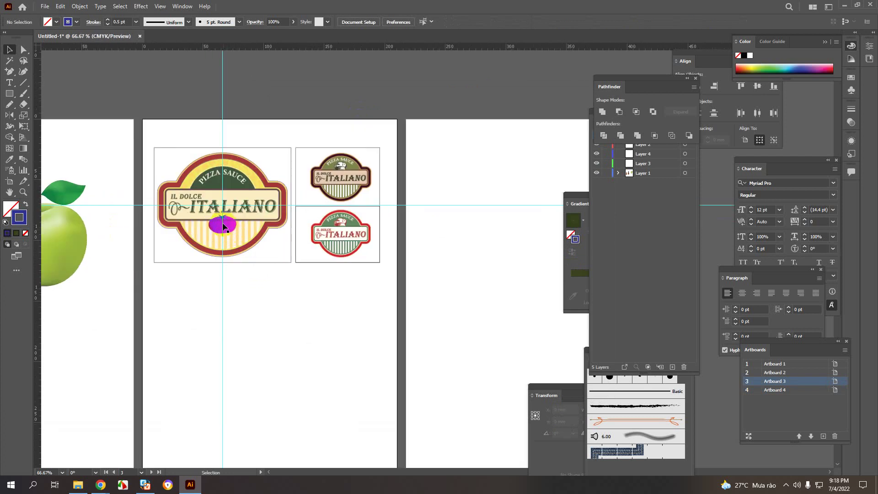
- Move all the traced badge outlines from the reference onto the blank fourth artboard
scroll(226, 227, up, 1)
drag(107, 92, 295, 268)
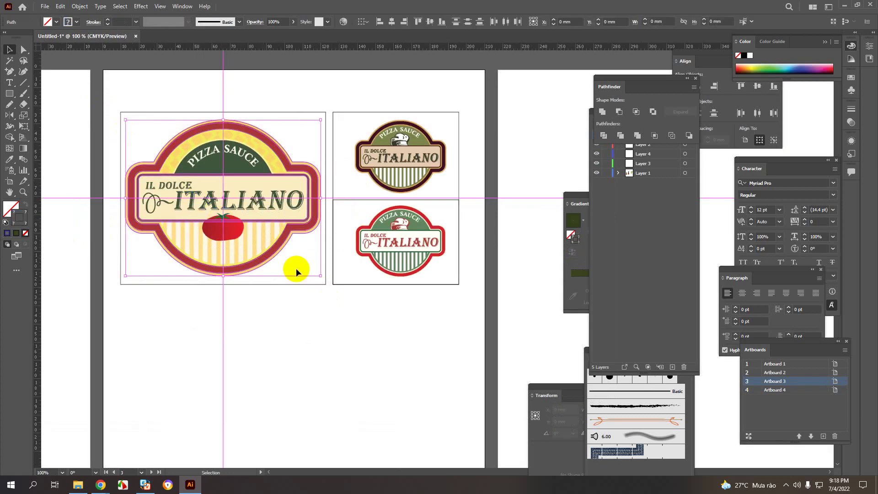
click(106, 226)
scroll(130, 239, down, 2)
key(ctrl+v)
click(391, 256)
click(391, 256)
scroll(393, 240, up, 2)
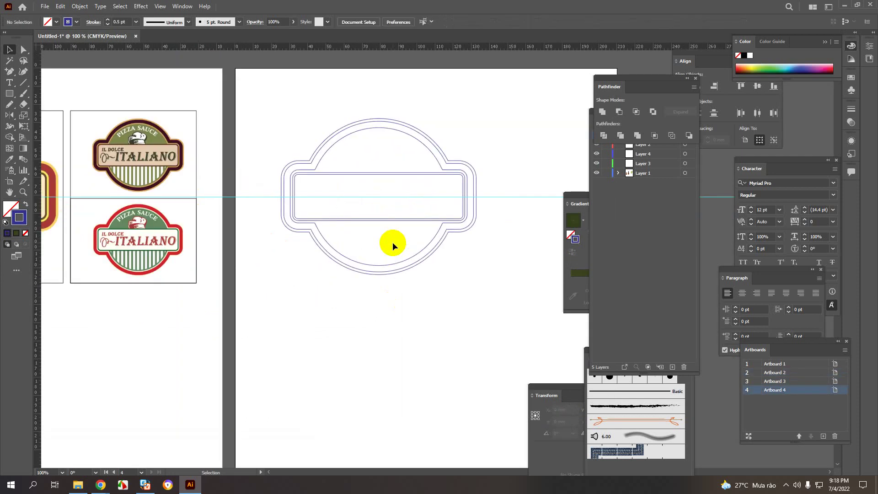
- Fill the outermost badge outline with the light orange sampled from the reference badge's outer border, leaving no stroke
key(z)
click(9, 50)
scroll(218, 227, down, 2)
drag(244, 234, 314, 237)
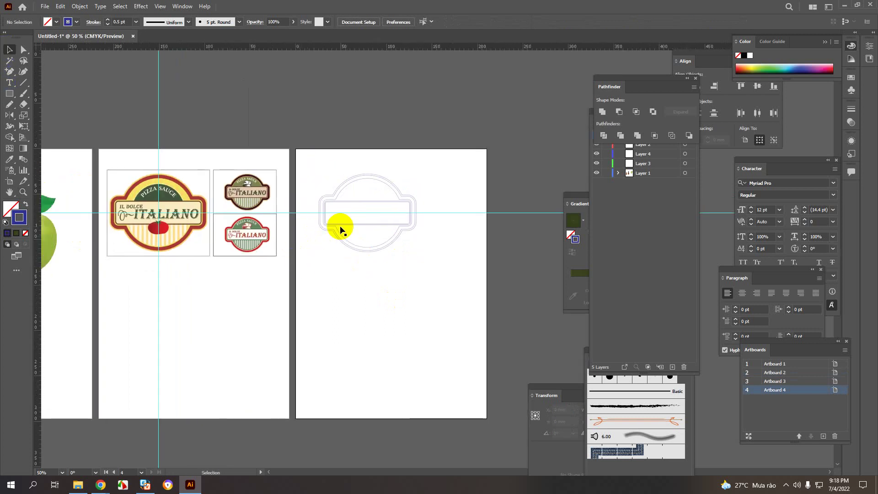
scroll(341, 218, up, 1)
scroll(320, 229, left, 2)
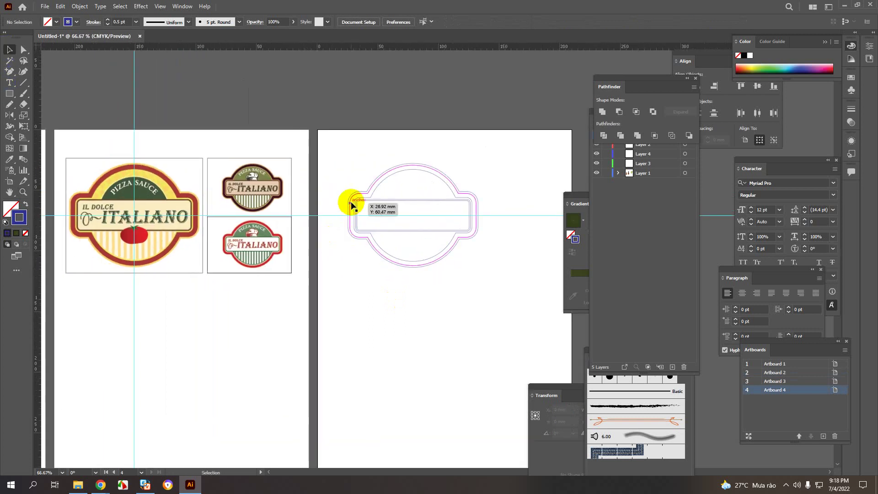
scroll(351, 204, up, 3)
click(351, 229)
scroll(343, 239, down, 3)
scroll(343, 239, left, 5)
scroll(219, 141, up, 3)
key(i)
click(220, 144)
scroll(220, 144, down, 2)
scroll(274, 229, right, 4)
key(v)
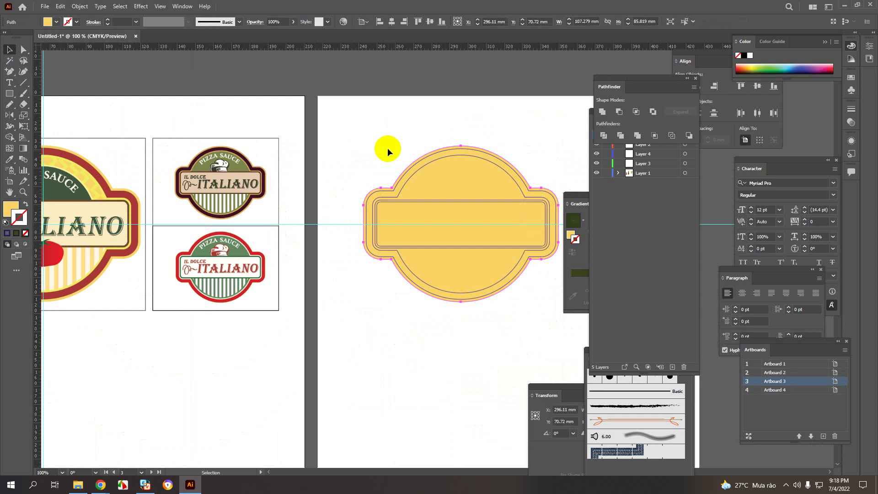
click(388, 147)
- Fill the second badge outline with the dark red sampled from the reference badge's wide band
click(402, 177)
key(i)
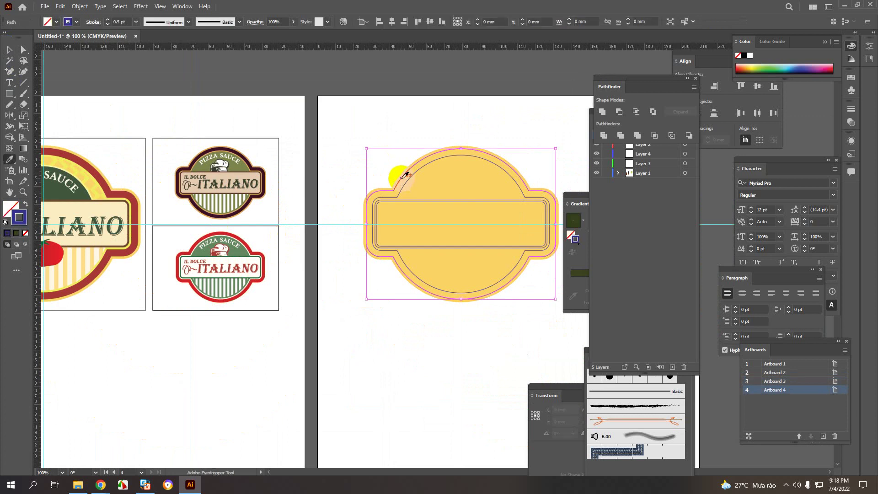
scroll(137, 183, left, 4)
scroll(60, 155, up, 2)
click(64, 162)
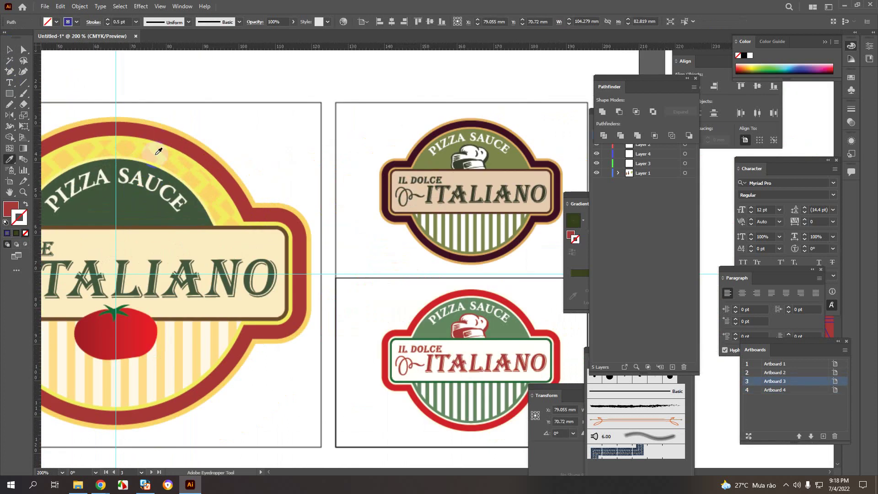
scroll(158, 174, down, 3)
key(v)
click(383, 141)
- Fill the third badge outline with the bright yellow sampled from the reference's thin line inside the red band
click(388, 178)
key(i)
click(96, 189)
scroll(97, 189, up, 2)
scroll(97, 191, up, 1)
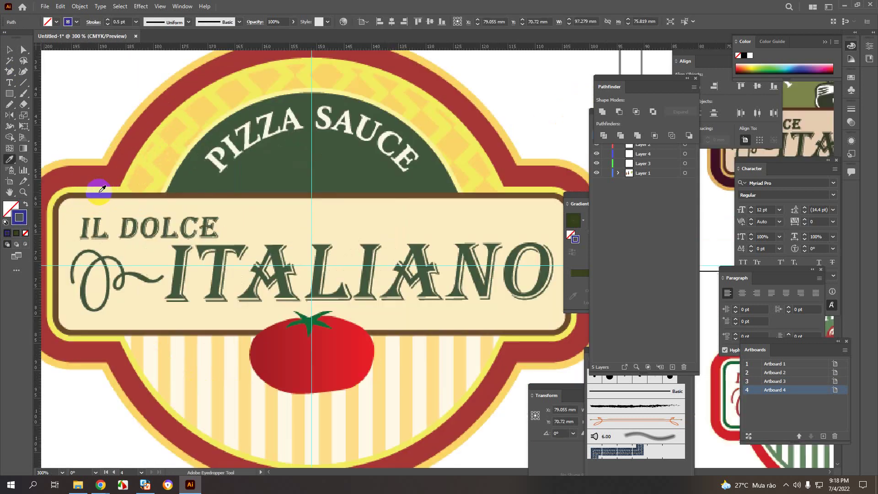
click(99, 192)
scroll(102, 193, down, 3)
key(v)
click(270, 134)
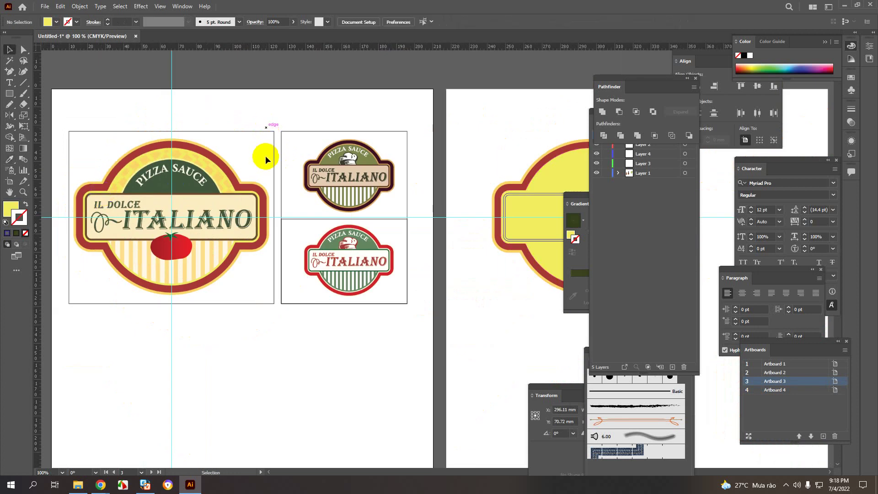
- Fill the larger banner rectangle with the brown sampled from the reference banner's frame
scroll(263, 156, down, 1)
scroll(462, 188, up, 1)
click(464, 178)
key(i)
click(288, 182)
scroll(114, 179, up, 2)
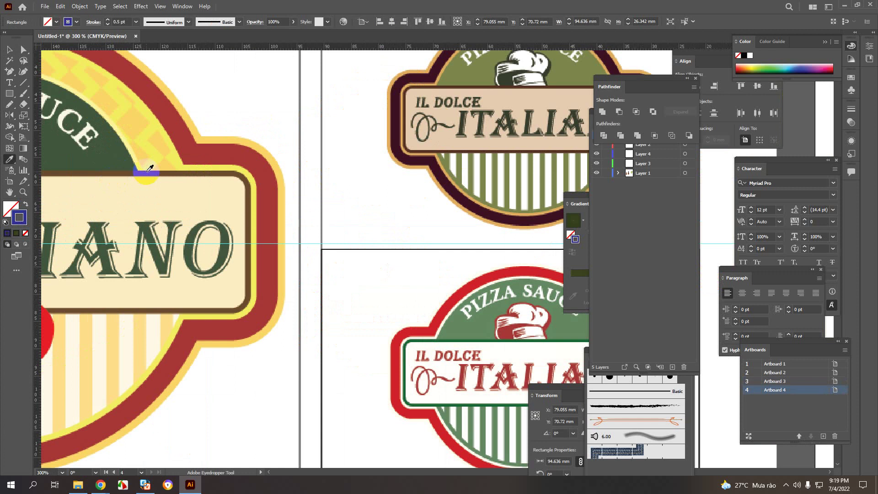
click(151, 179)
scroll(147, 187, down, 1)
key(v)
scroll(254, 182, down, 1)
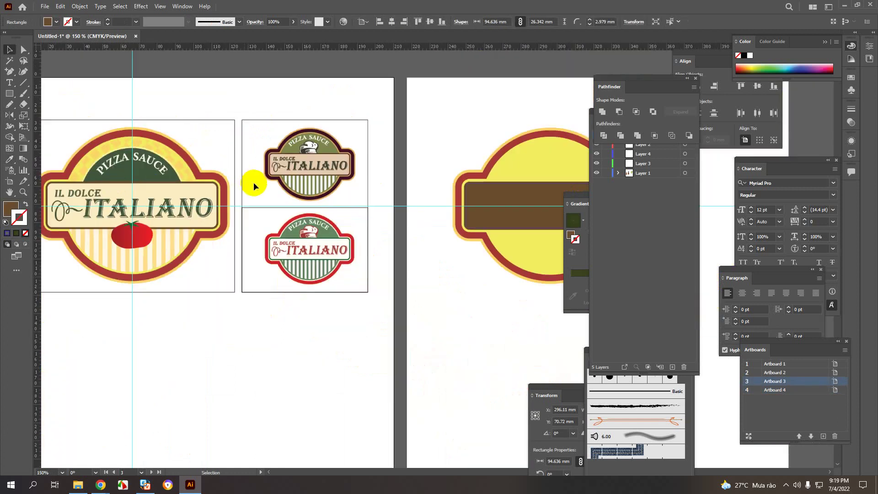
scroll(432, 196, up, 1)
- Try to fill the inner banner area with the cream sampled from the reference banner's background
click(437, 214)
key(i)
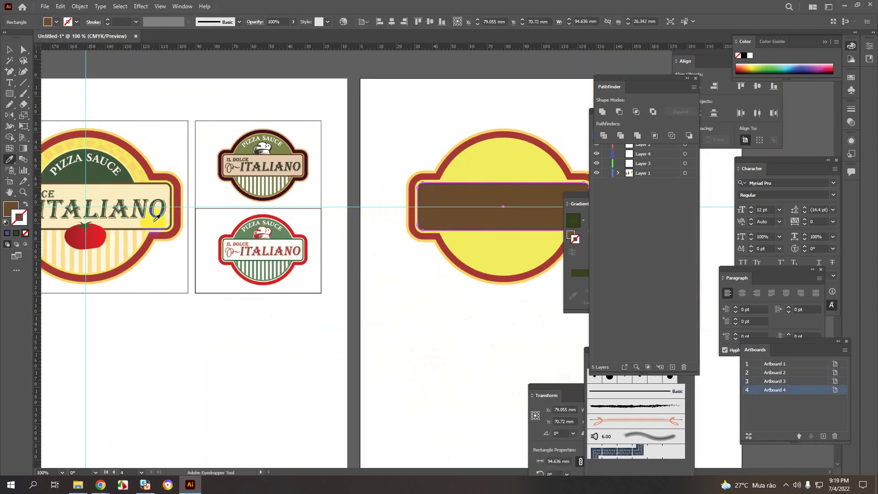
click(153, 219)
key(v)
click(391, 125)
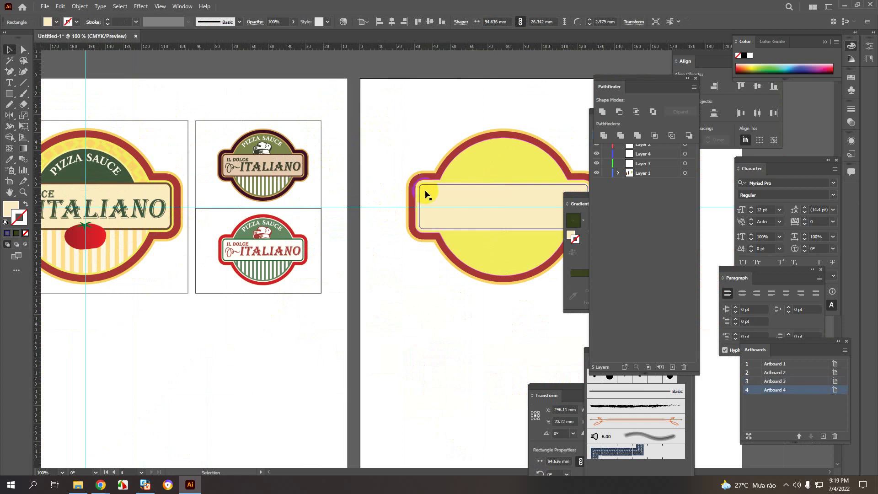
- Refill the larger banner rectangle with the brown sampled from the corner of the reference banner's frame
click(430, 194)
click(409, 141)
click(432, 182)
key(i)
click(173, 221)
scroll(173, 221, up, 2)
scroll(173, 222, up, 1)
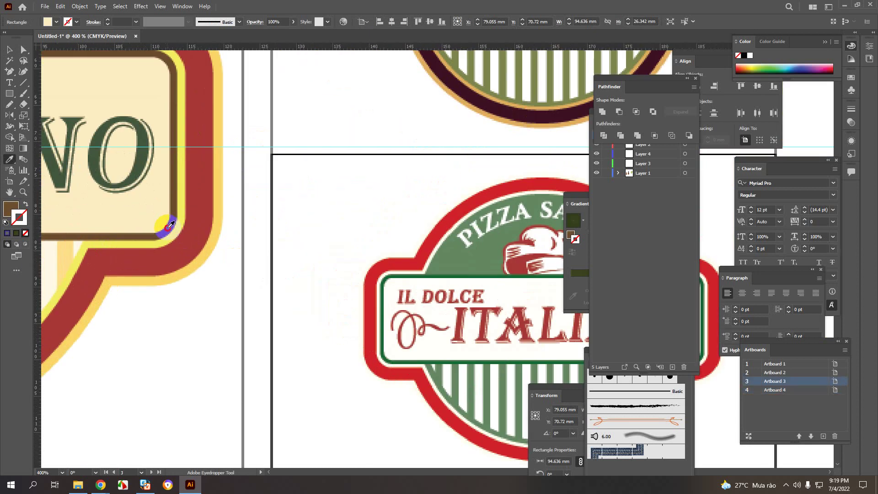
click(173, 223)
scroll(173, 229, down, 3)
key(v)
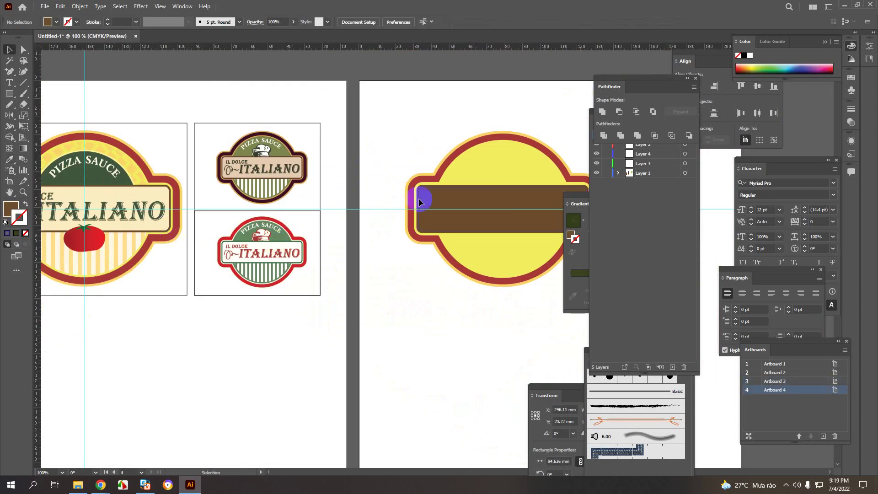
click(444, 195)
drag(433, 212, 430, 225)
key(ctrl+z)
- Fill the inset banner rectangle with the cream sampled from the reference banner's background
scroll(429, 189, up, 3)
scroll(429, 190, up, 2)
click(358, 139)
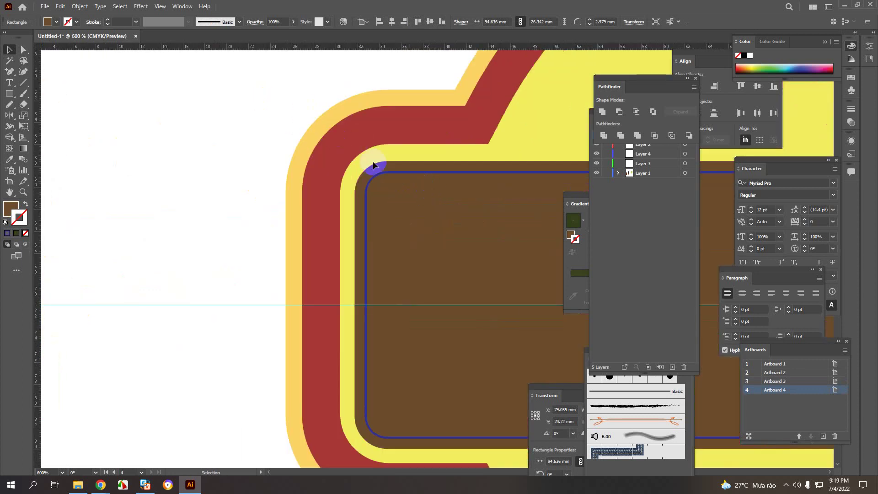
click(378, 174)
click(363, 222)
scroll(363, 221, down, 4)
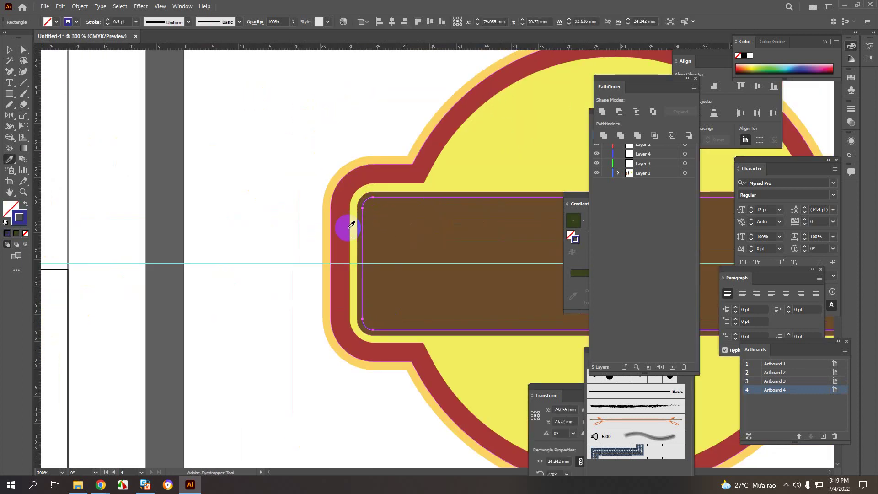
scroll(347, 228, down, 2)
key(i)
click(162, 227)
key(v)
click(333, 194)
key(space)
drag(229, 291, 272, 284)
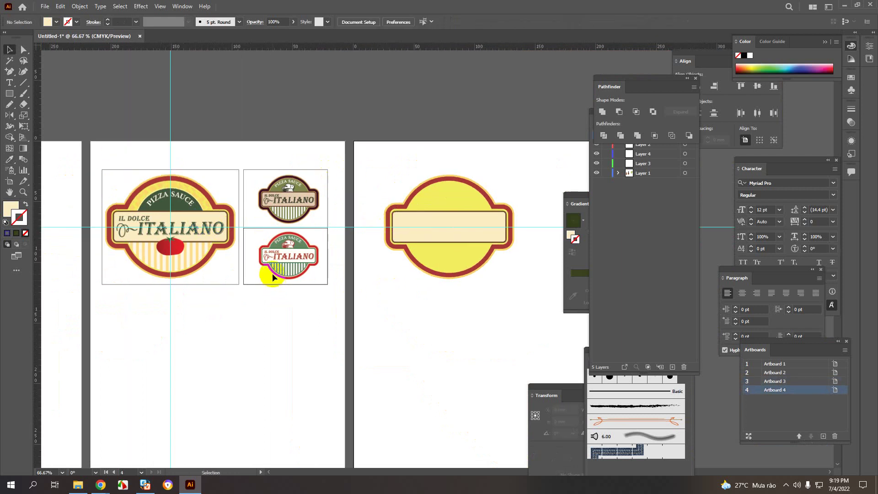
key(space)
drag(393, 274, 385, 275)
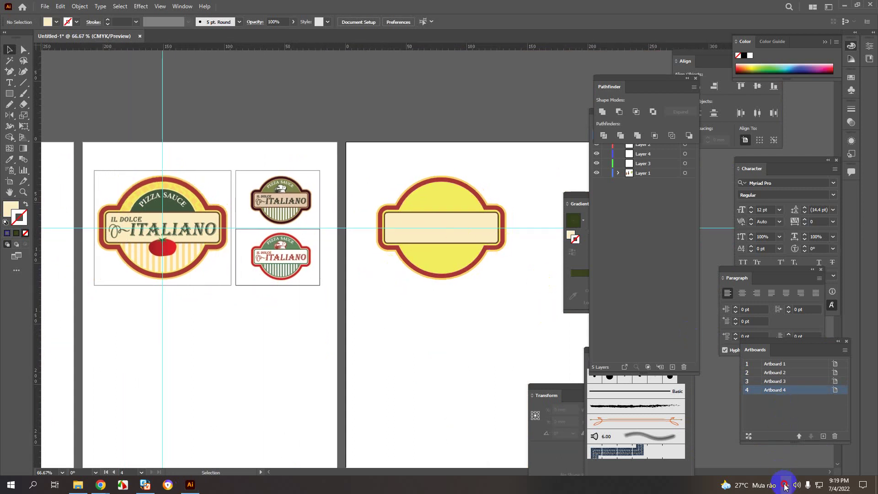